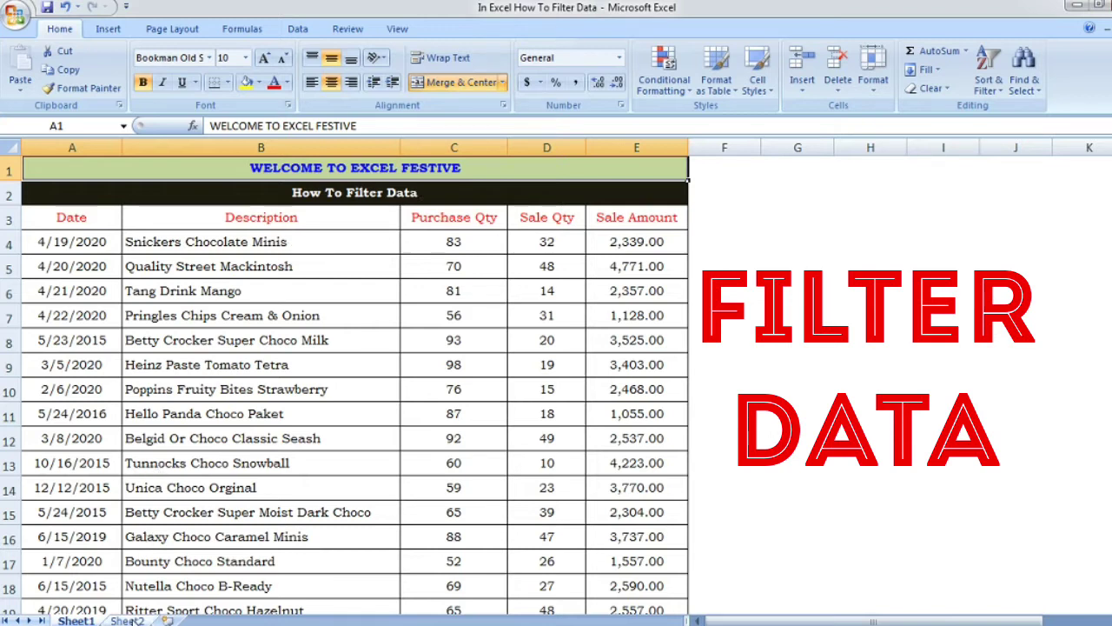
Switch to Sheet2 and select cells B2, B5 and B3 in the Description column.
{"action": "left_click", "coordinate": [129, 620]}
{"action": "left_click", "coordinate": [230, 198]}
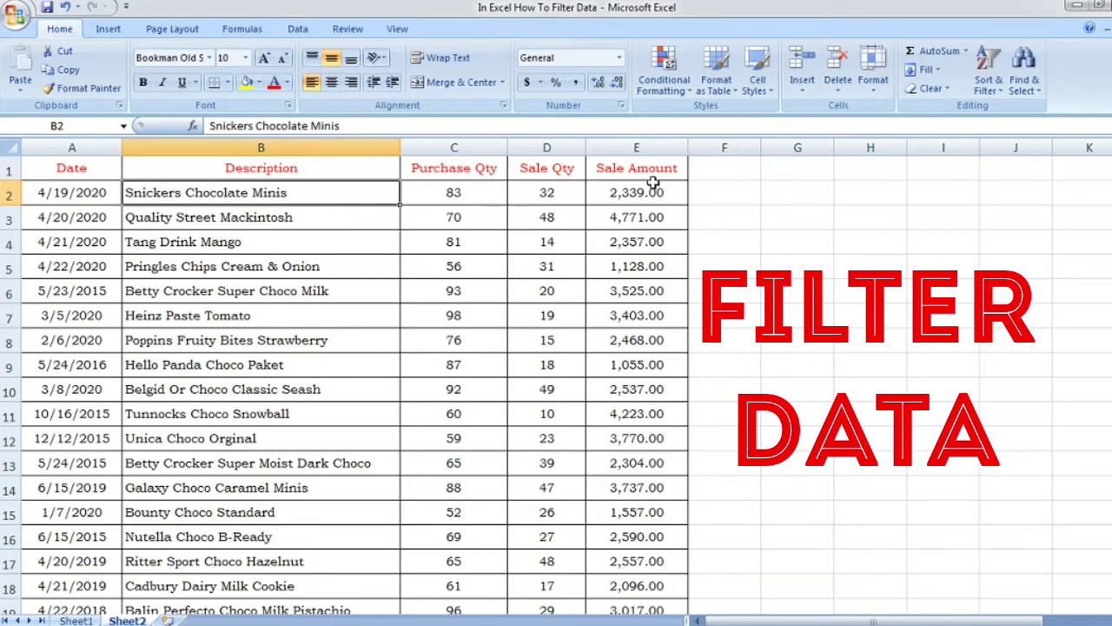
{"action": "left_click", "coordinate": [378, 260]}
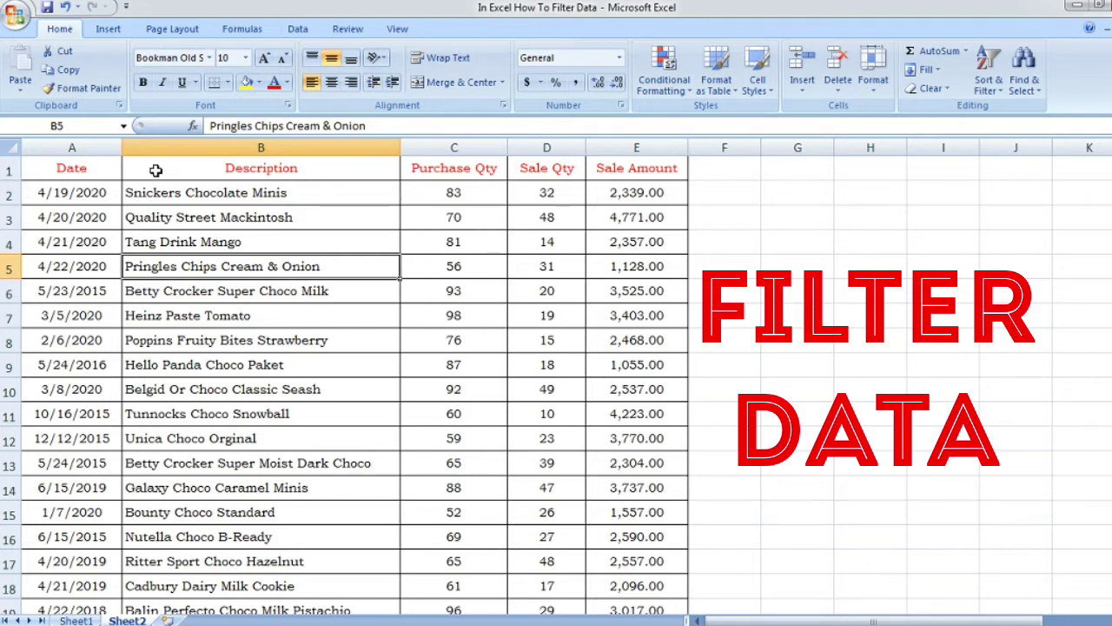
{"action": "left_click", "coordinate": [365, 213]}
Toggle AutoFilter with Data > Filter and Ctrl+Shift+L, leaving header dropdowns on.
{"action": "left_click", "coordinate": [298, 30]}
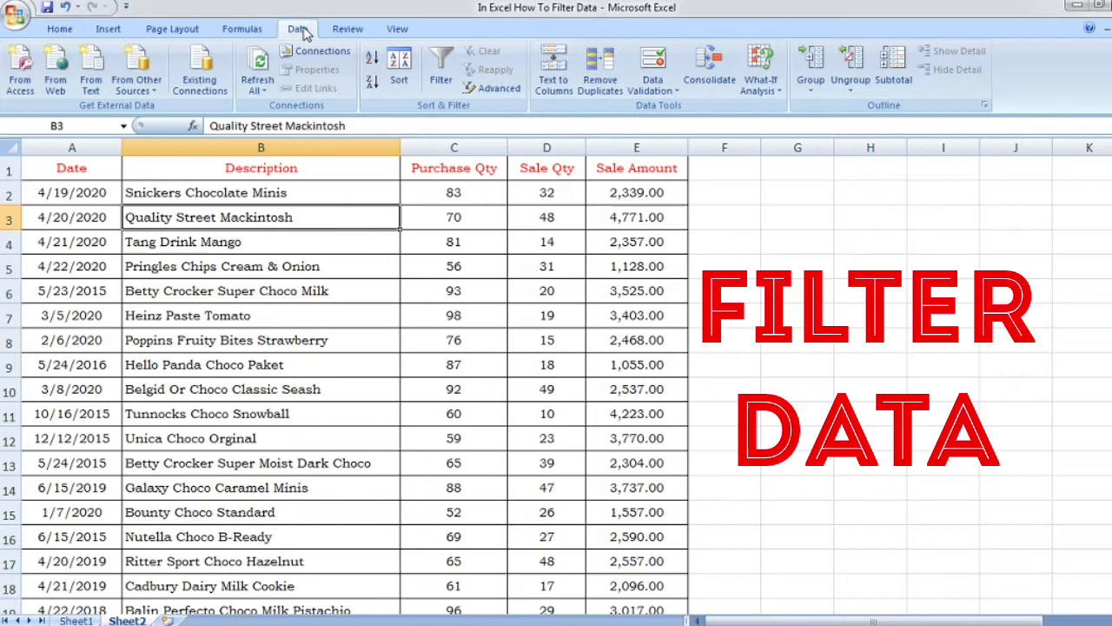
{"action": "left_click", "coordinate": [443, 62]}
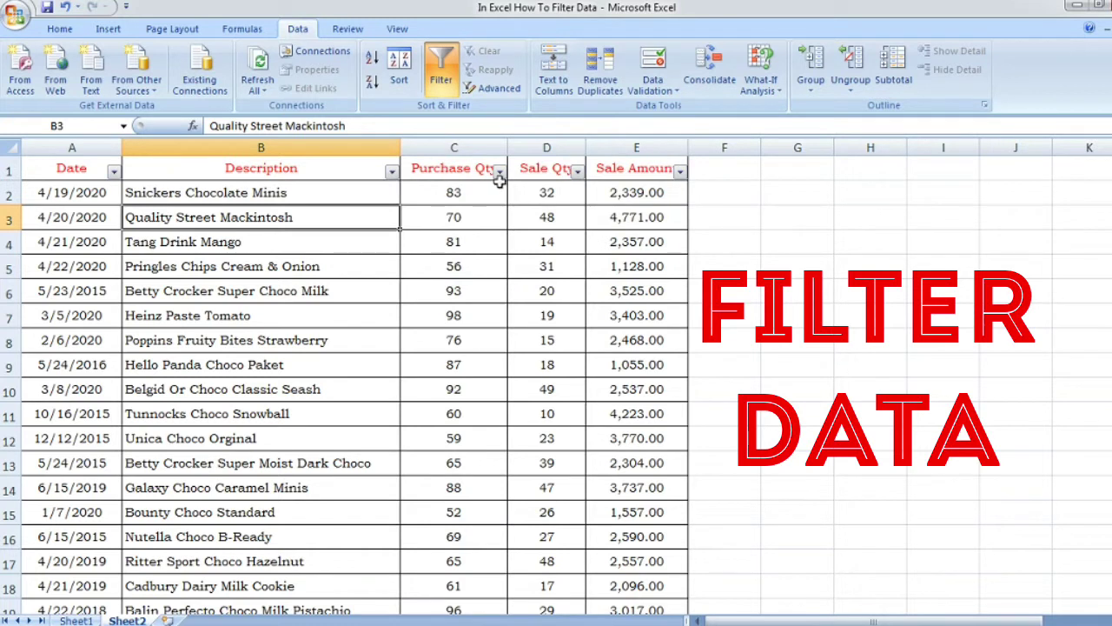
{"action": "left_click", "coordinate": [444, 68]}
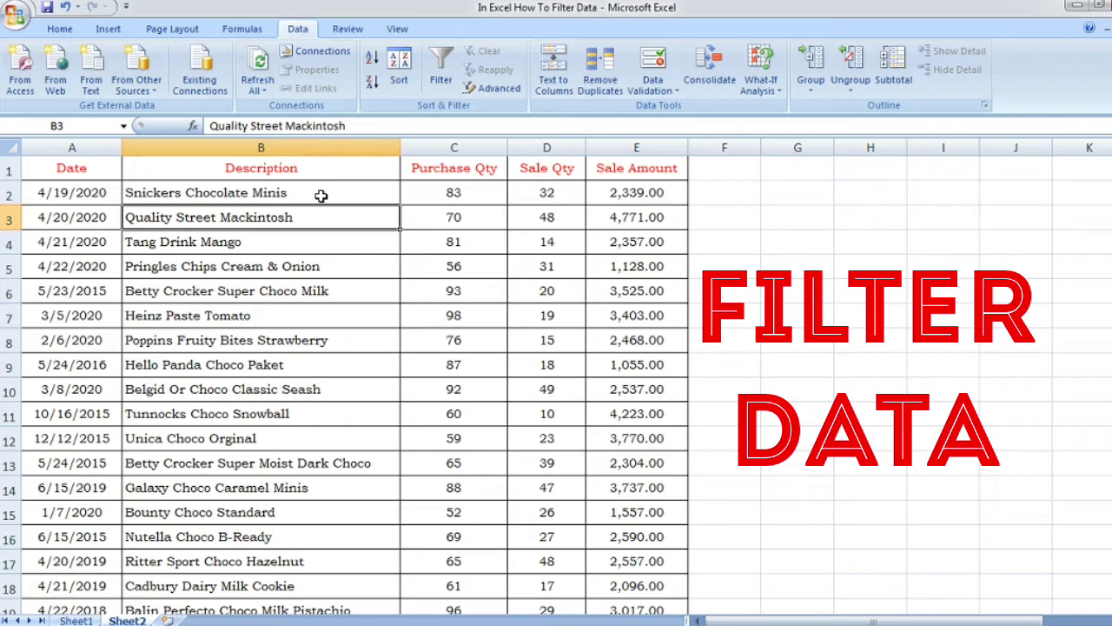
{"action": "key", "text": "ctrl+shift+l"}
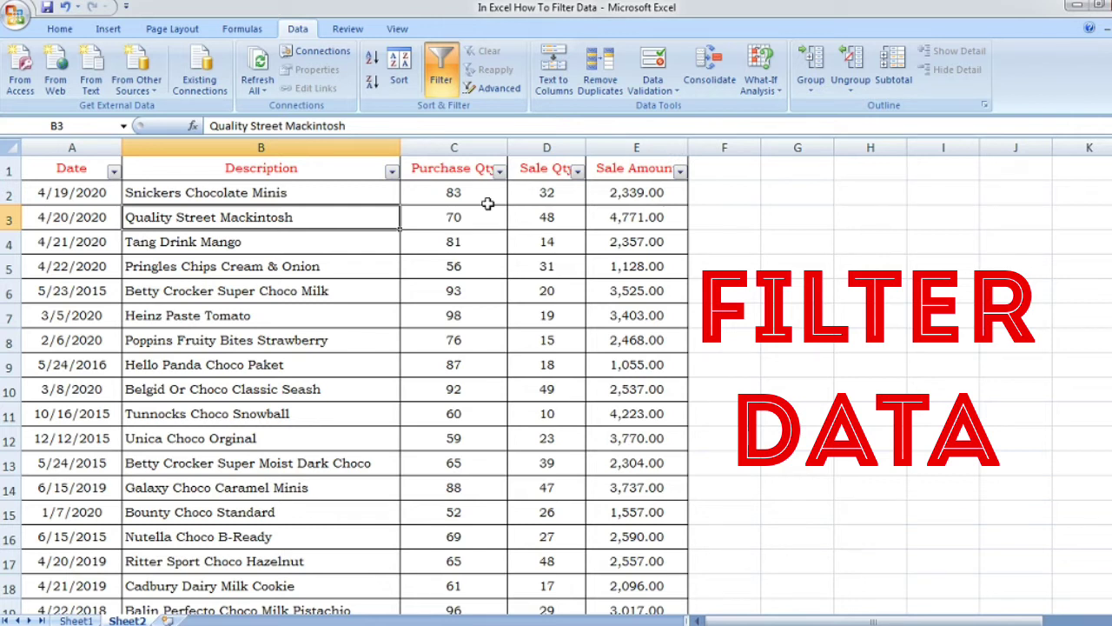
{"action": "key", "text": "ctrl+shift+l"}
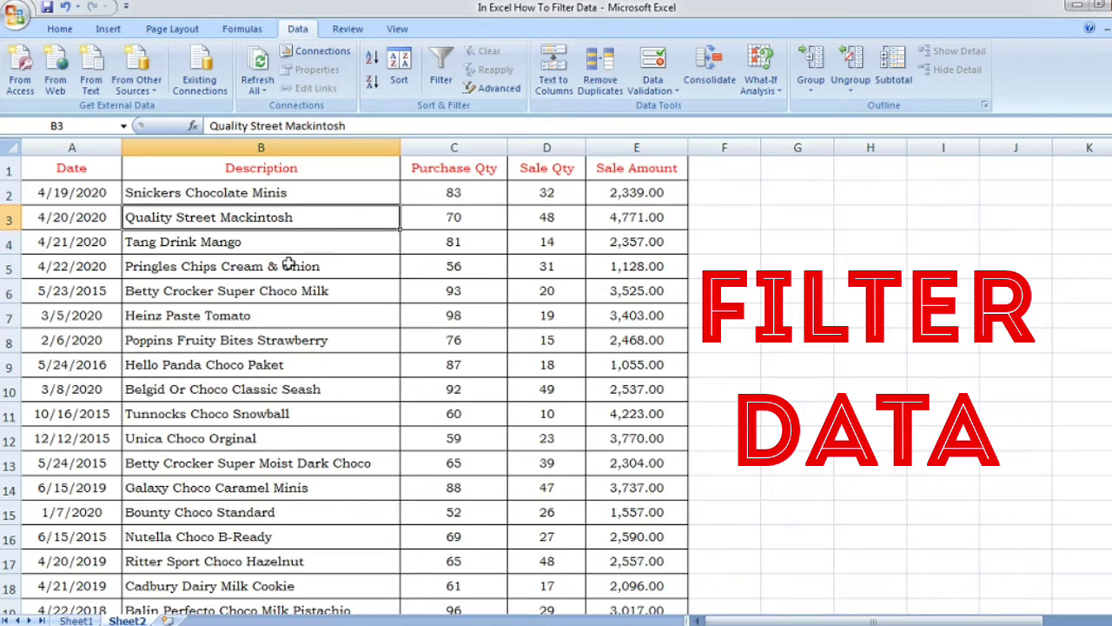
{"action": "left_click", "coordinate": [275, 282]}
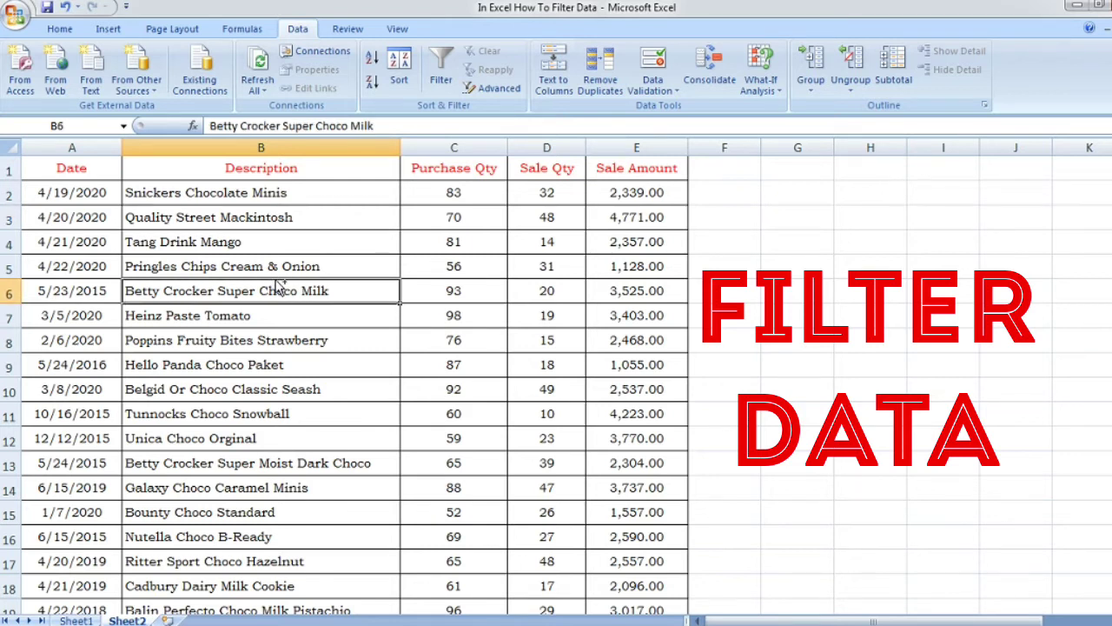
{"action": "key", "text": "ctrl+shift+l"}
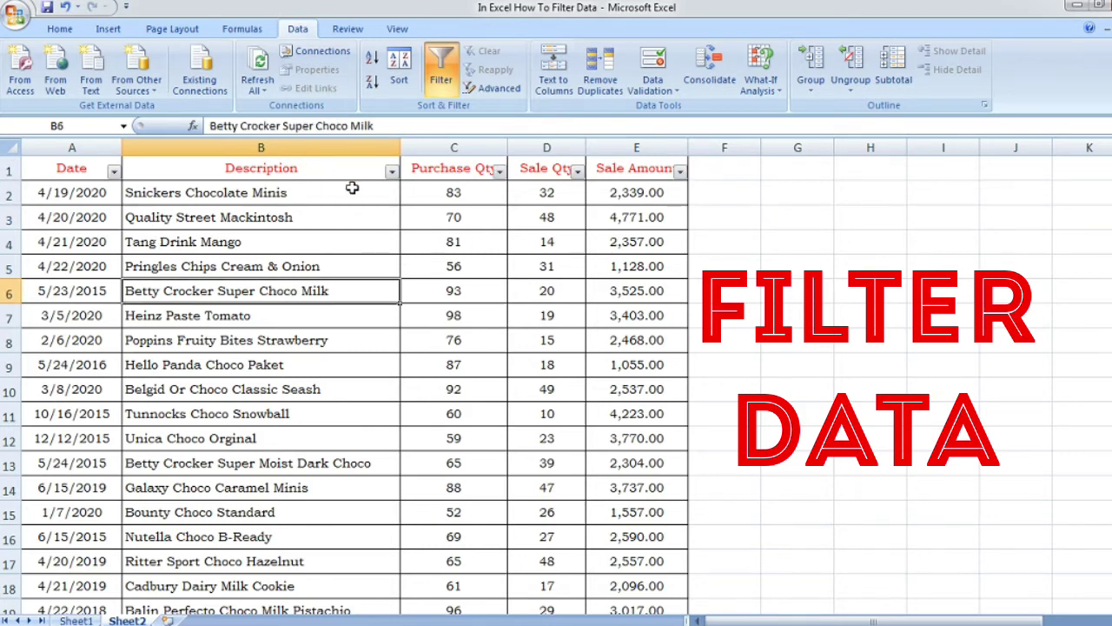
Sort the Date column newest to oldest so 4/22/2020 leads in row 2.
{"action": "left_click", "coordinate": [148, 193]}
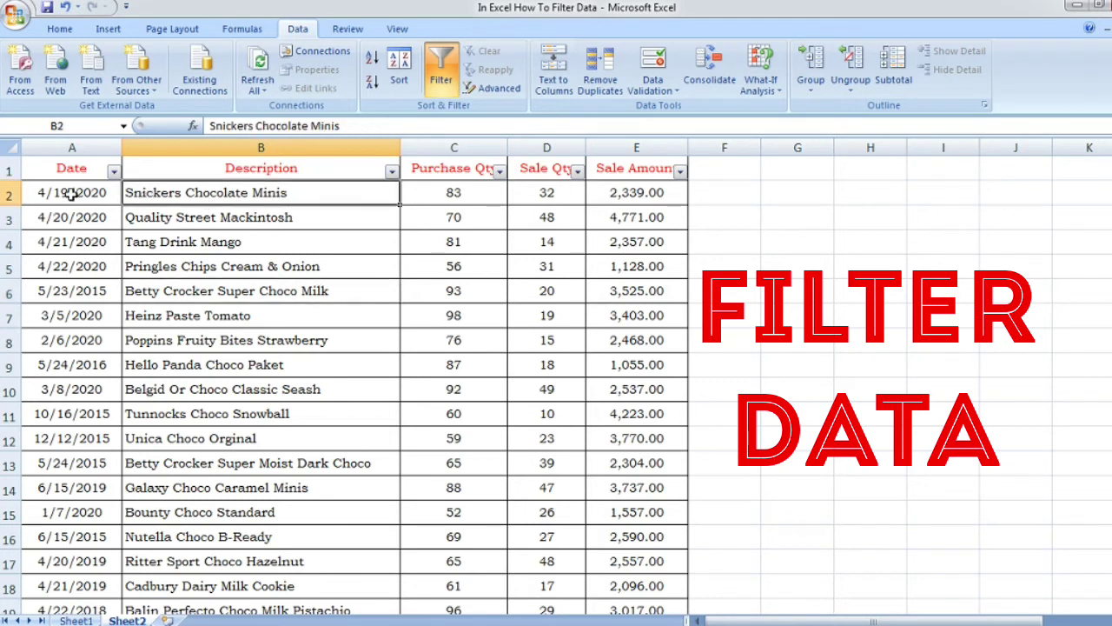
{"action": "left_click", "coordinate": [71, 194]}
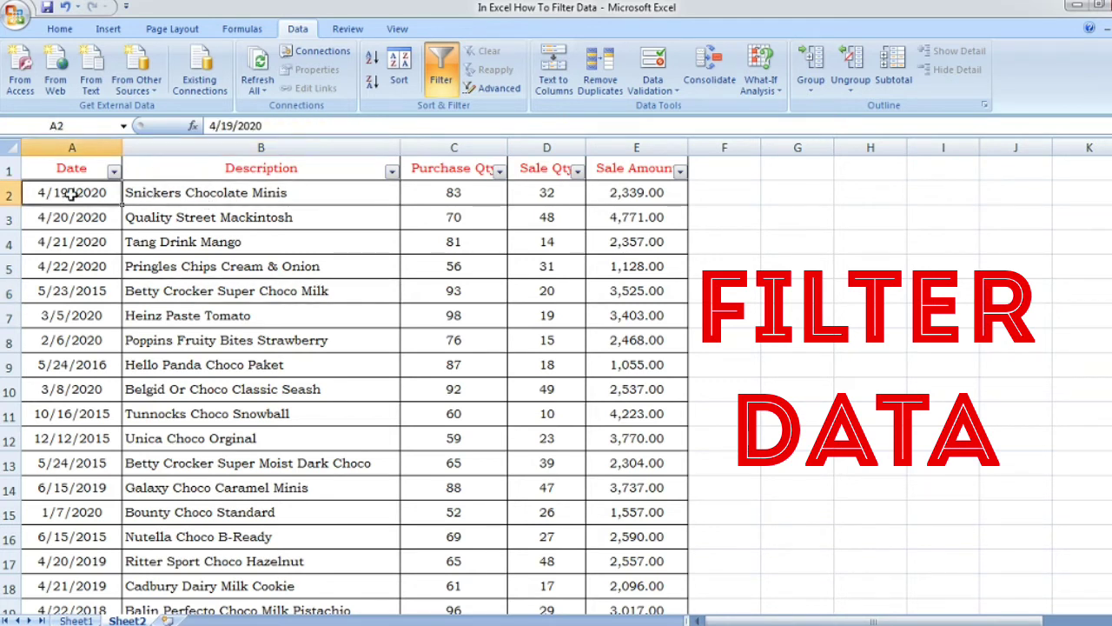
{"action": "left_click", "coordinate": [114, 172]}
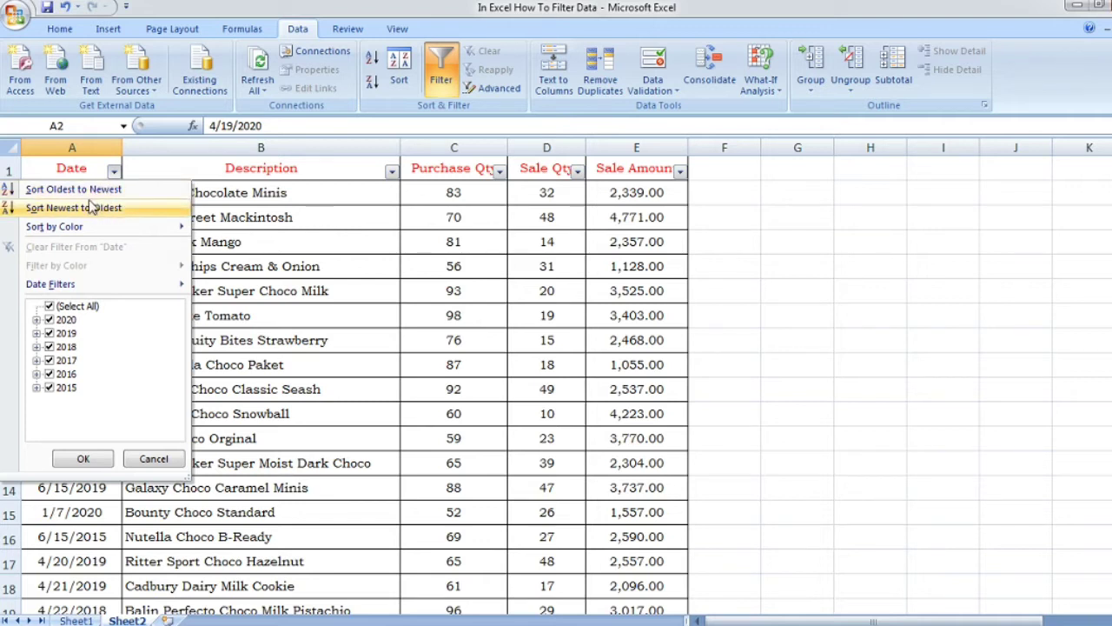
{"action": "left_click", "coordinate": [87, 208]}
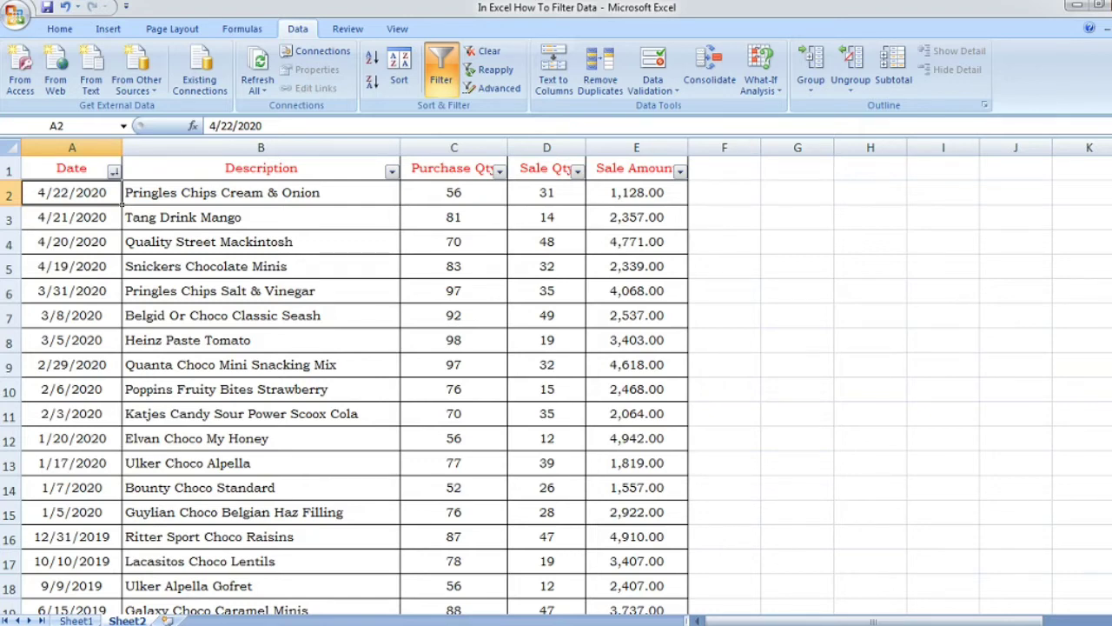
{"action": "scroll", "coordinate": [247, 423], "scroll_direction": "down", "scroll_amount": 3}
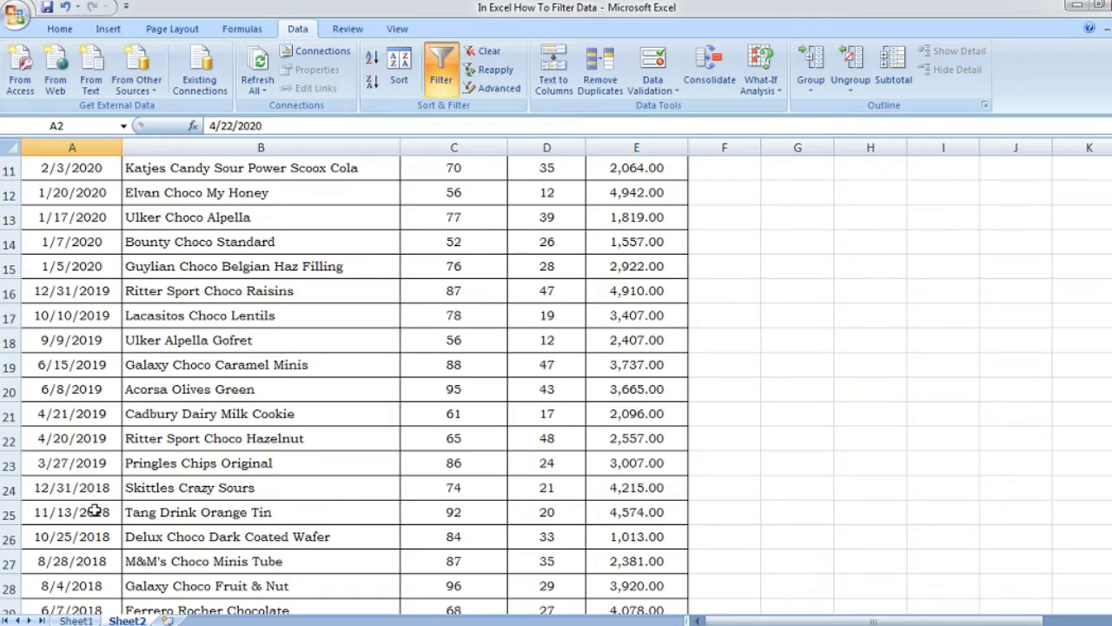
{"action": "scroll", "coordinate": [121, 206], "scroll_direction": "up", "scroll_amount": 3}
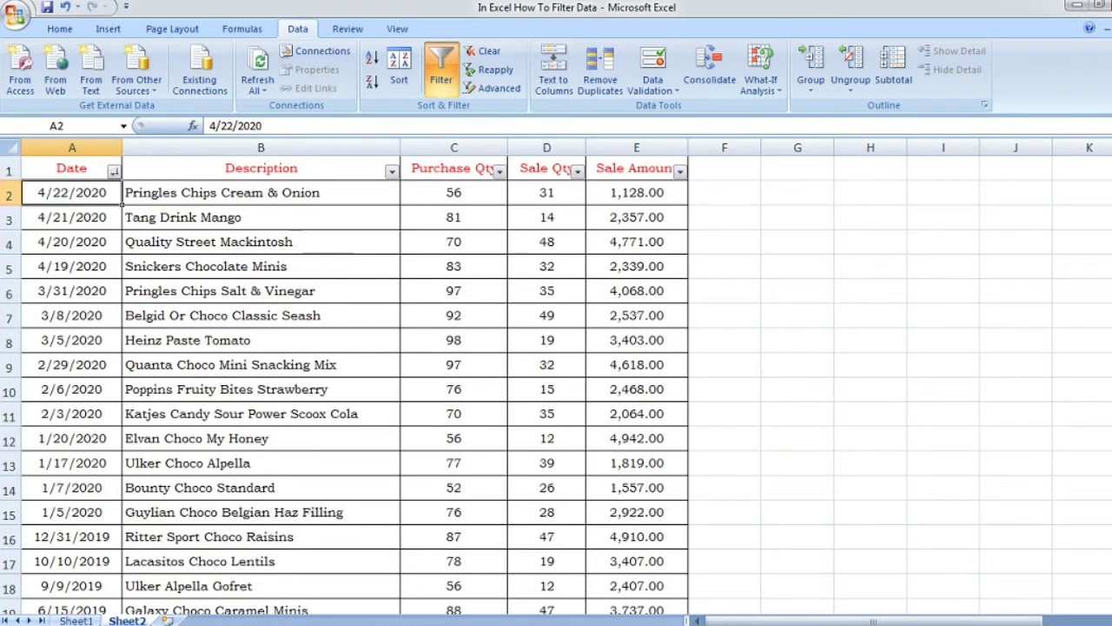
Filter the Date column to only 2015, leaving rows 50–58 visible.
{"action": "left_click", "coordinate": [114, 171]}
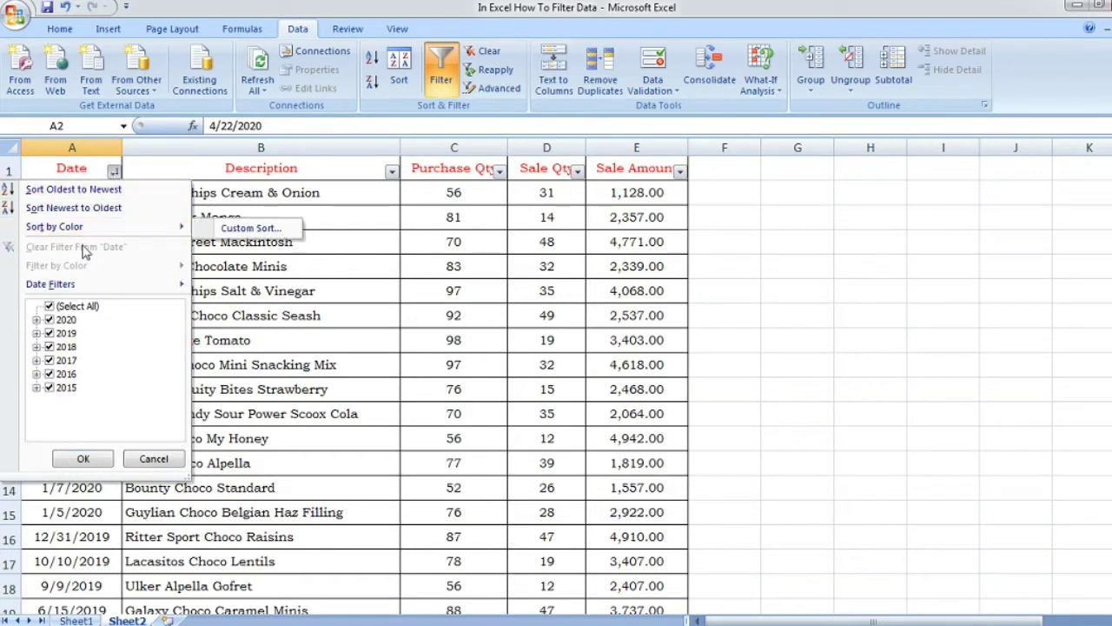
{"action": "left_click", "coordinate": [50, 306]}
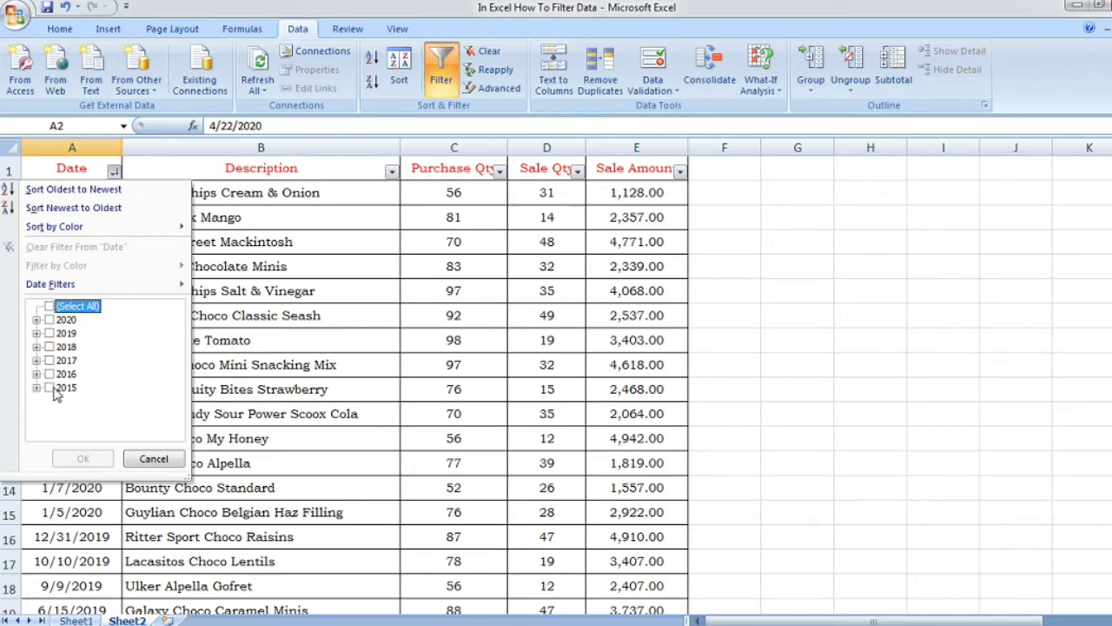
{"action": "left_click", "coordinate": [49, 388]}
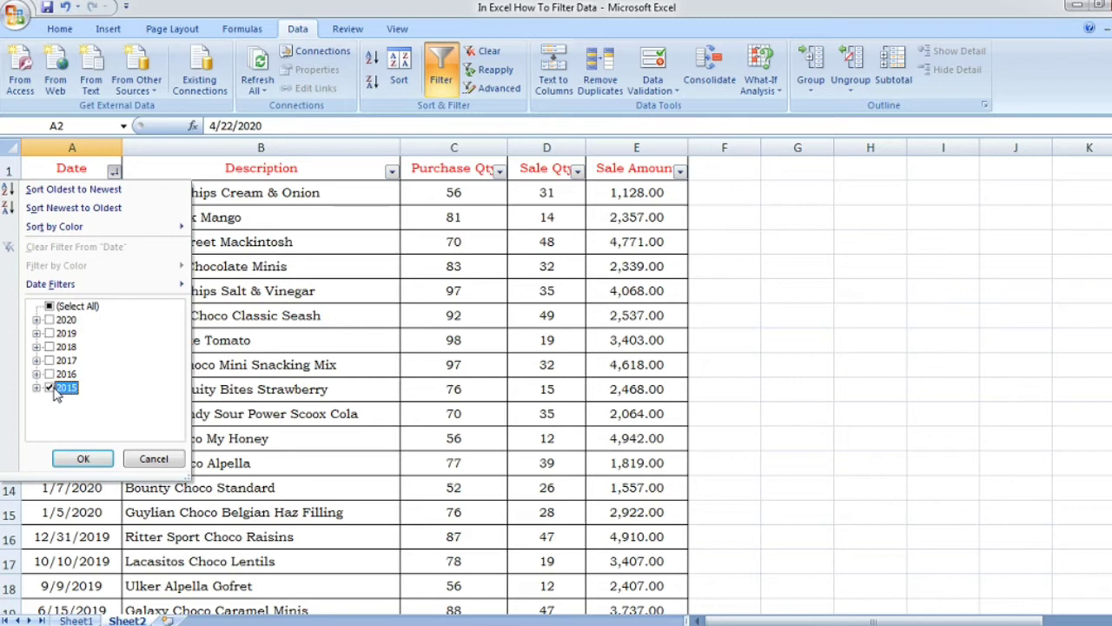
{"action": "left_click", "coordinate": [84, 460]}
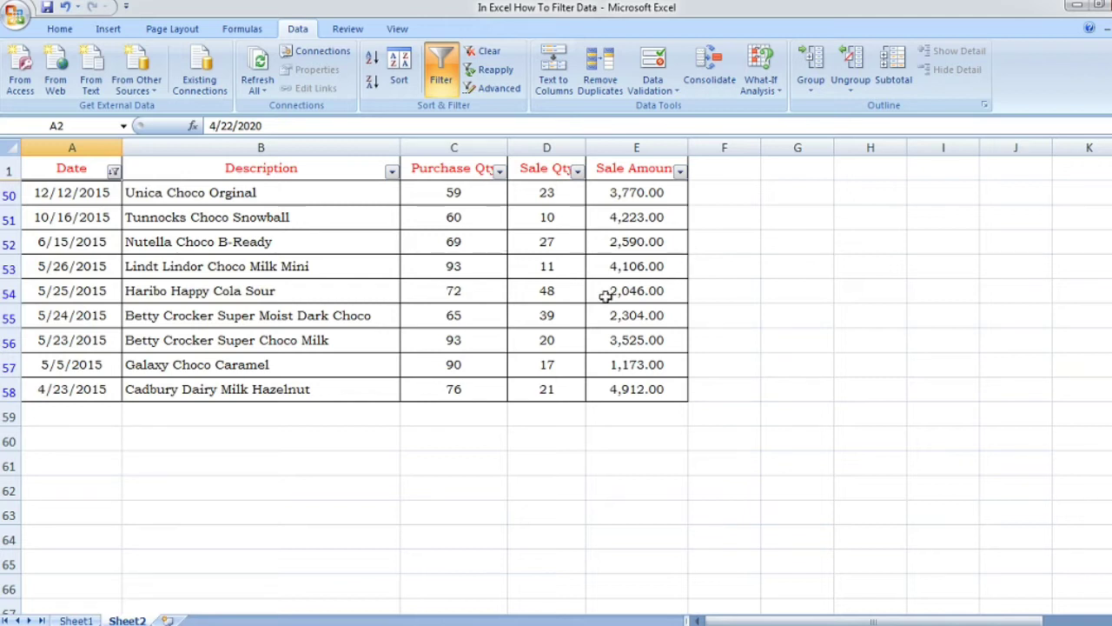
Clear the 2015 Date filter and reopen the Date column's filter options.
{"action": "left_click", "coordinate": [113, 172]}
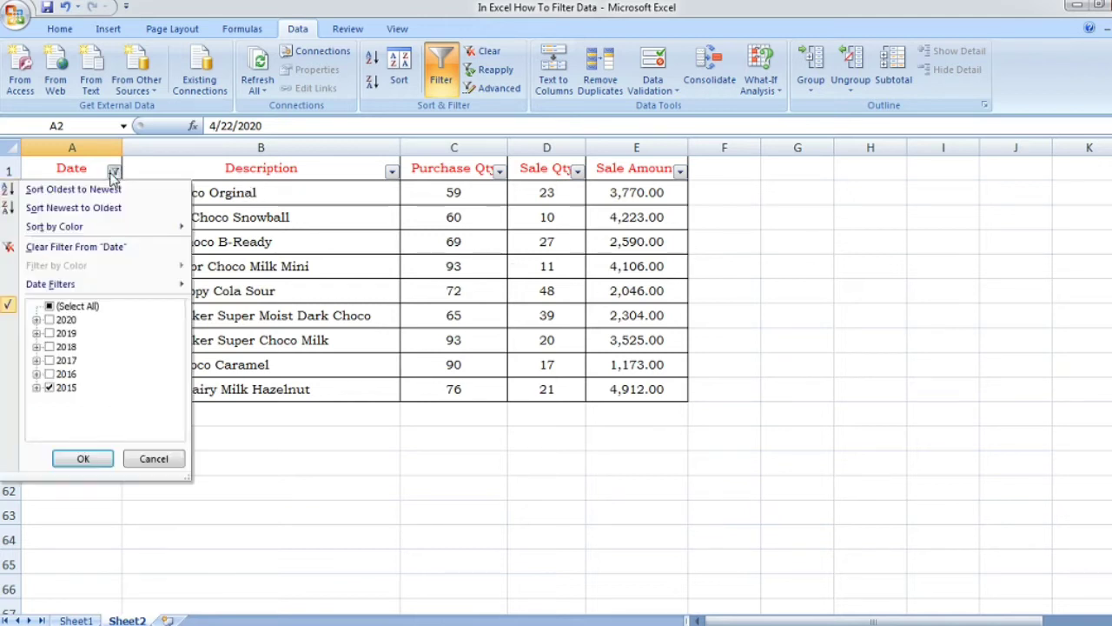
{"action": "left_click", "coordinate": [98, 250]}
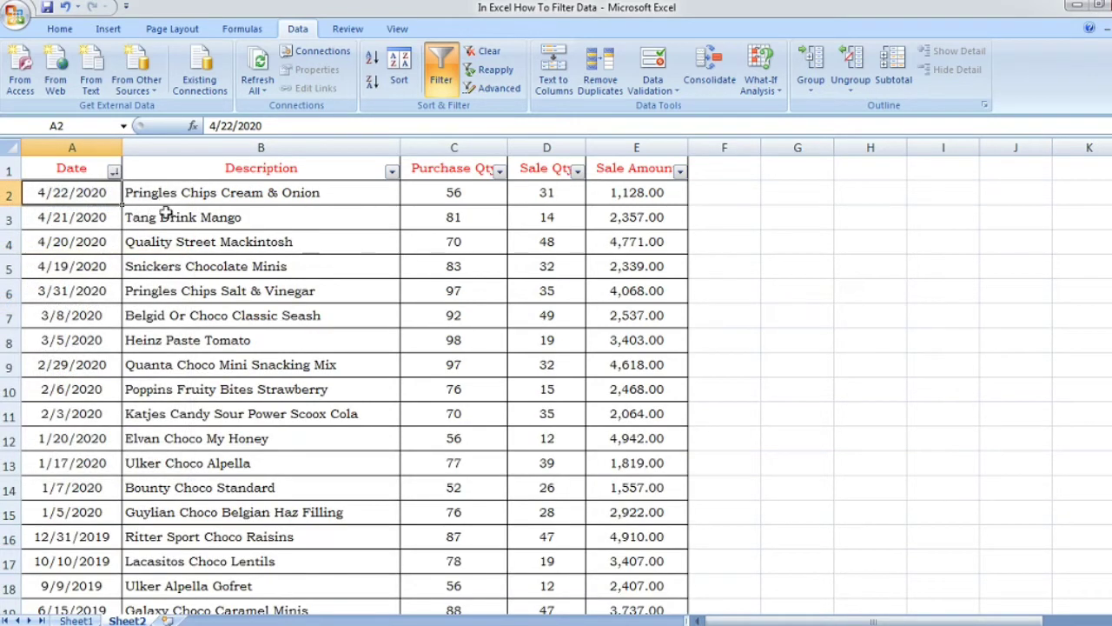
{"action": "left_click", "coordinate": [114, 172]}
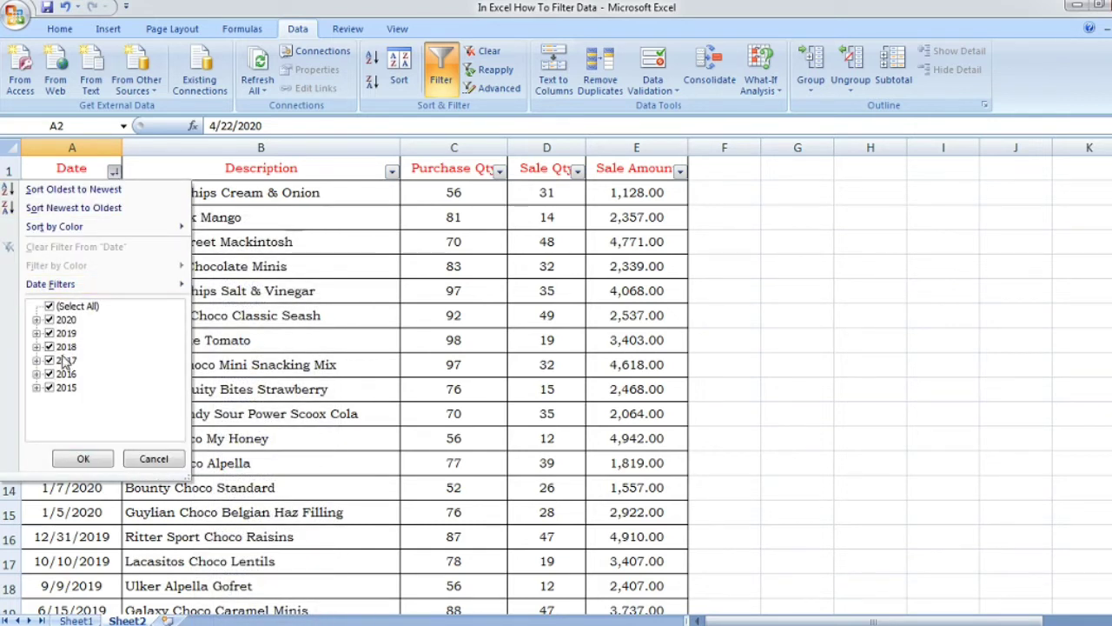
{"action": "mouse_move", "coordinate": [50, 284]}
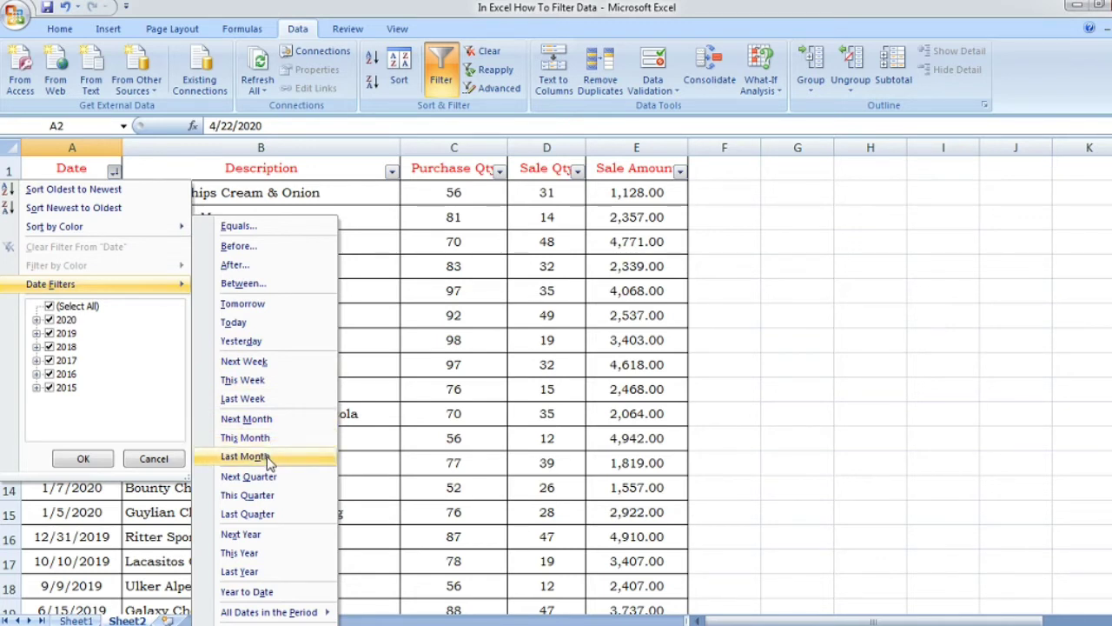
Filter dates to last month (three March 2020 rows), then clear the Date filter.
{"action": "left_click", "coordinate": [245, 457]}
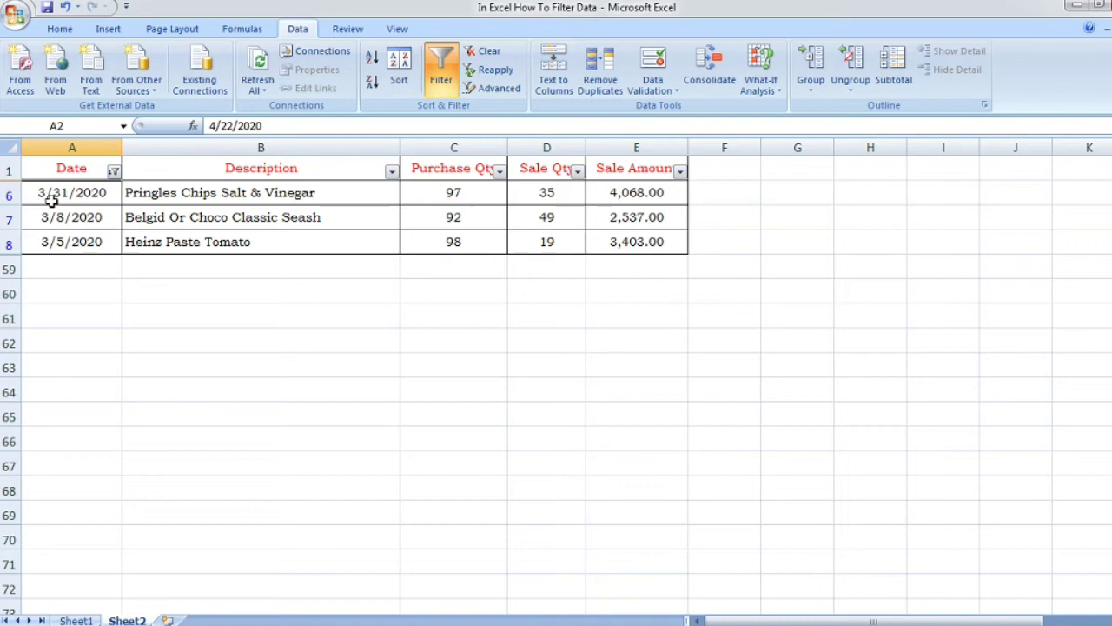
{"action": "left_click", "coordinate": [114, 171]}
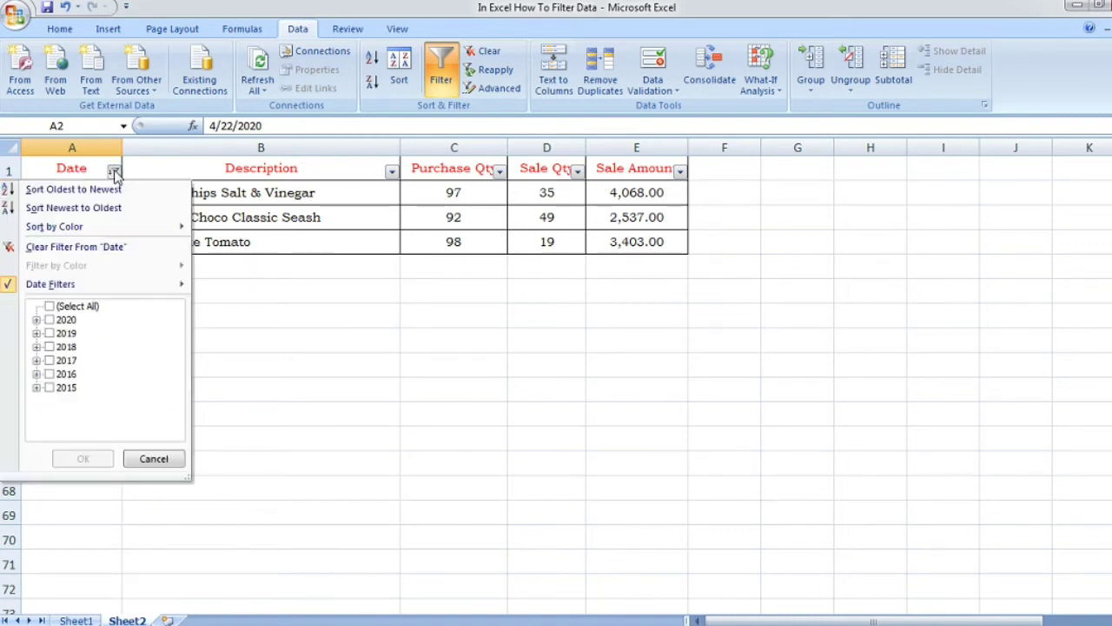
{"action": "left_click", "coordinate": [91, 249]}
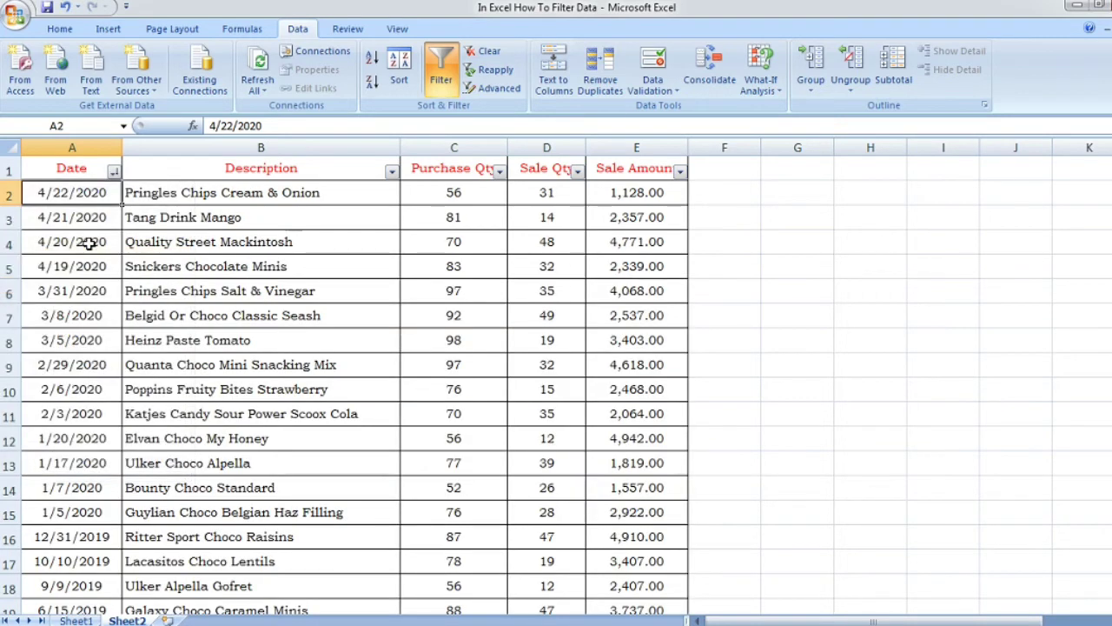
{"action": "left_click", "coordinate": [115, 172]}
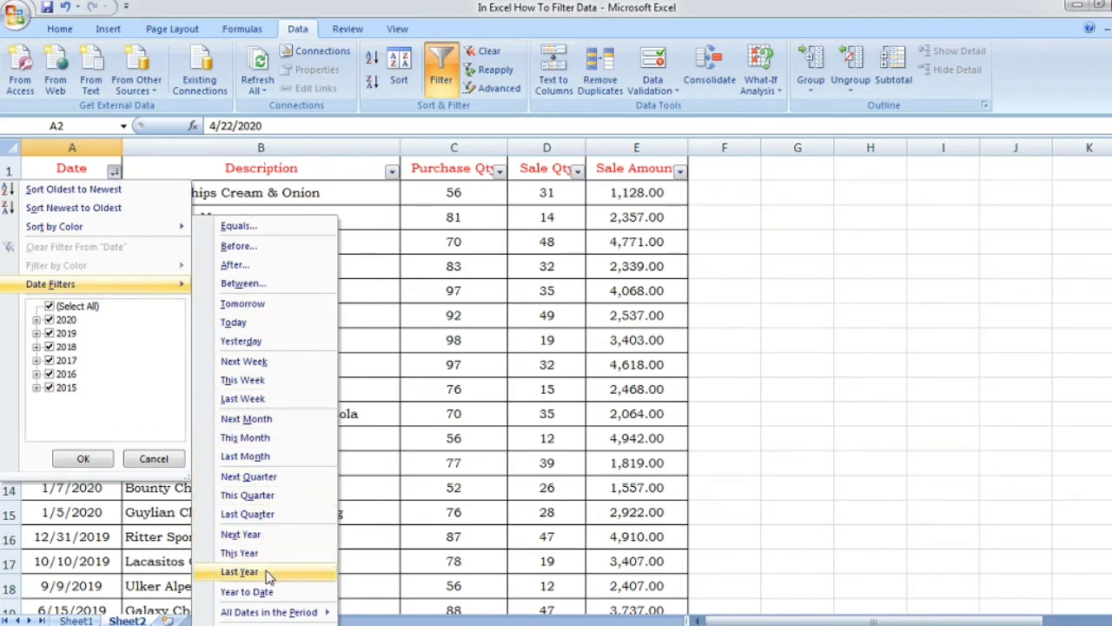
{"action": "left_click", "coordinate": [239, 571]}
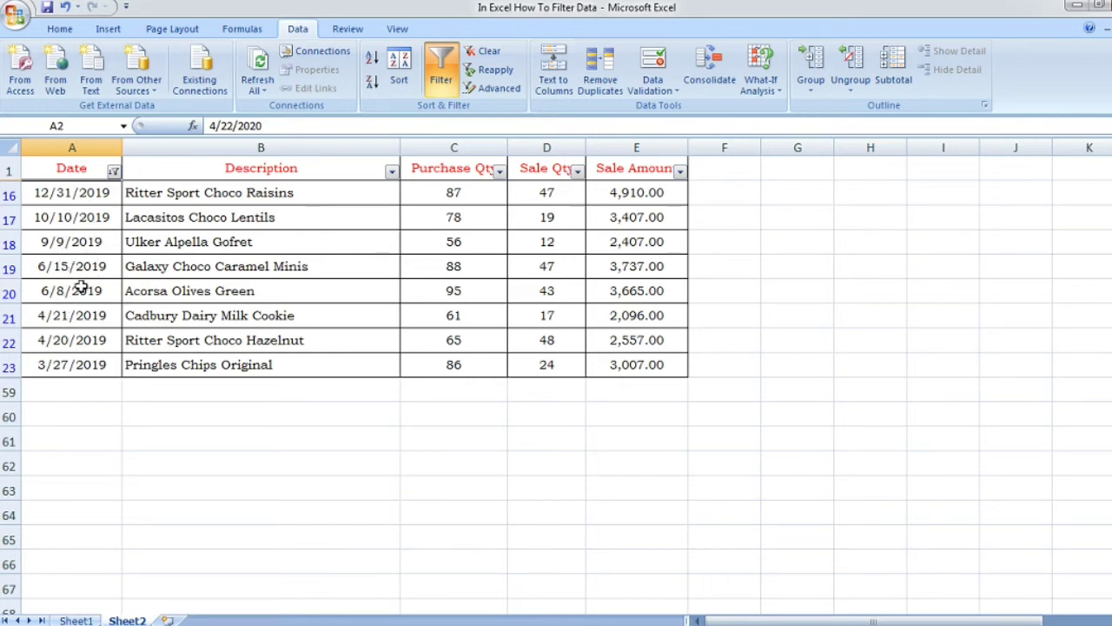
{"action": "left_click", "coordinate": [215, 275]}
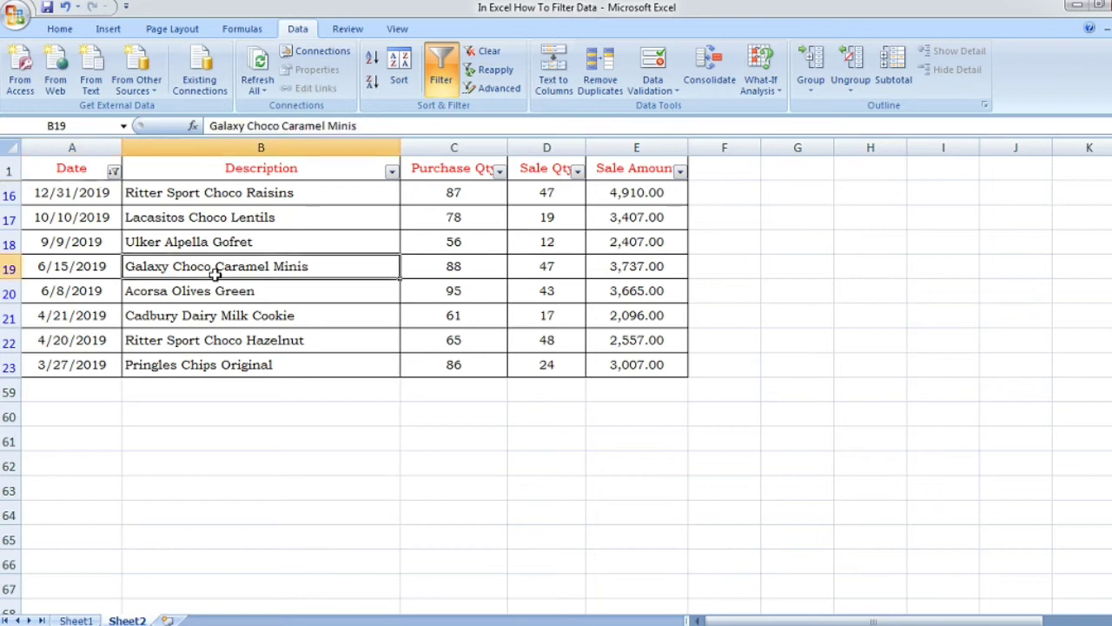
{"action": "left_click", "coordinate": [297, 222]}
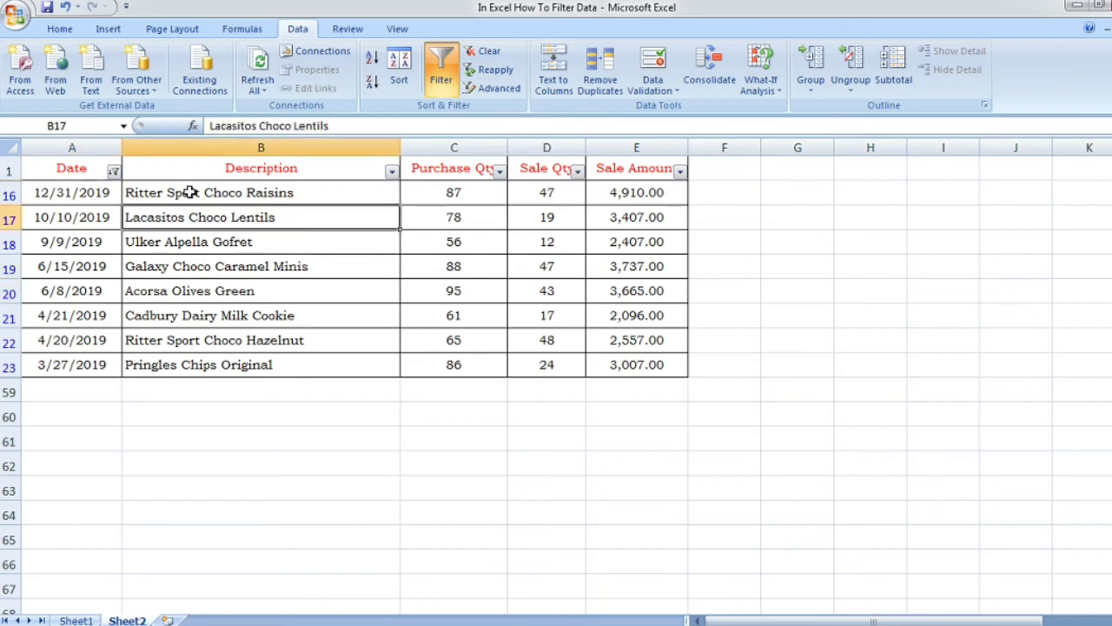
{"action": "left_click", "coordinate": [113, 171]}
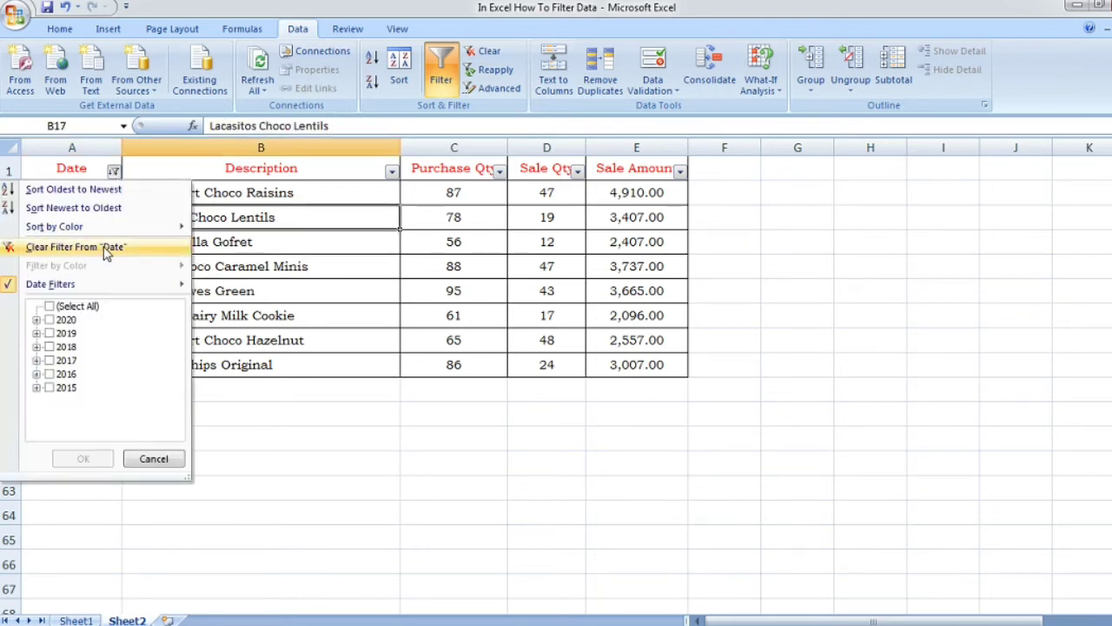
{"action": "left_click", "coordinate": [338, 216]}
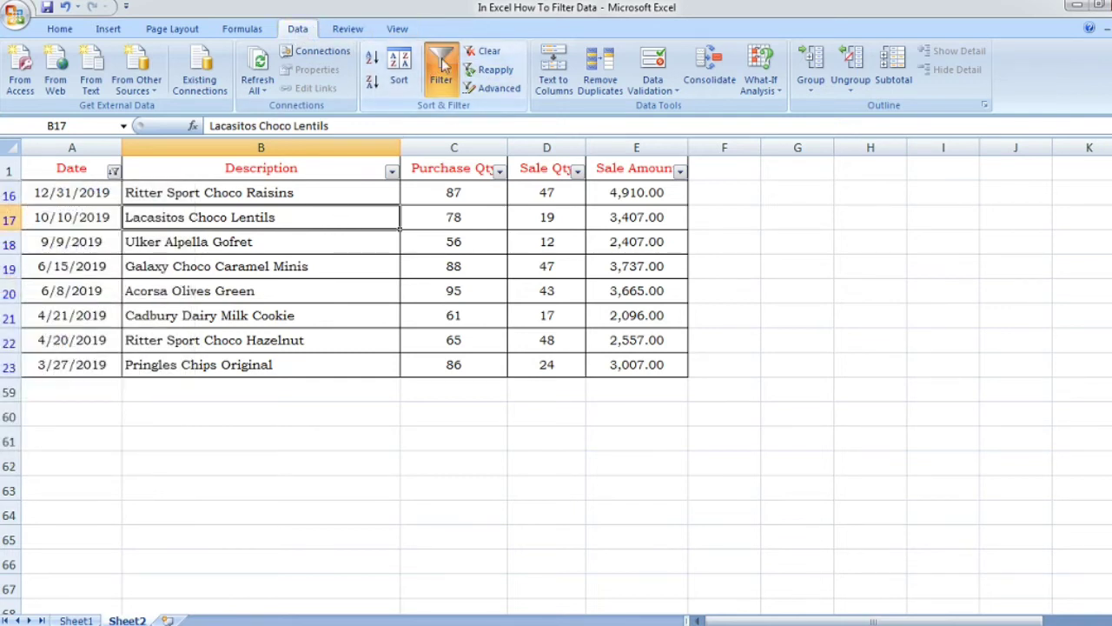
{"action": "left_click", "coordinate": [485, 52]}
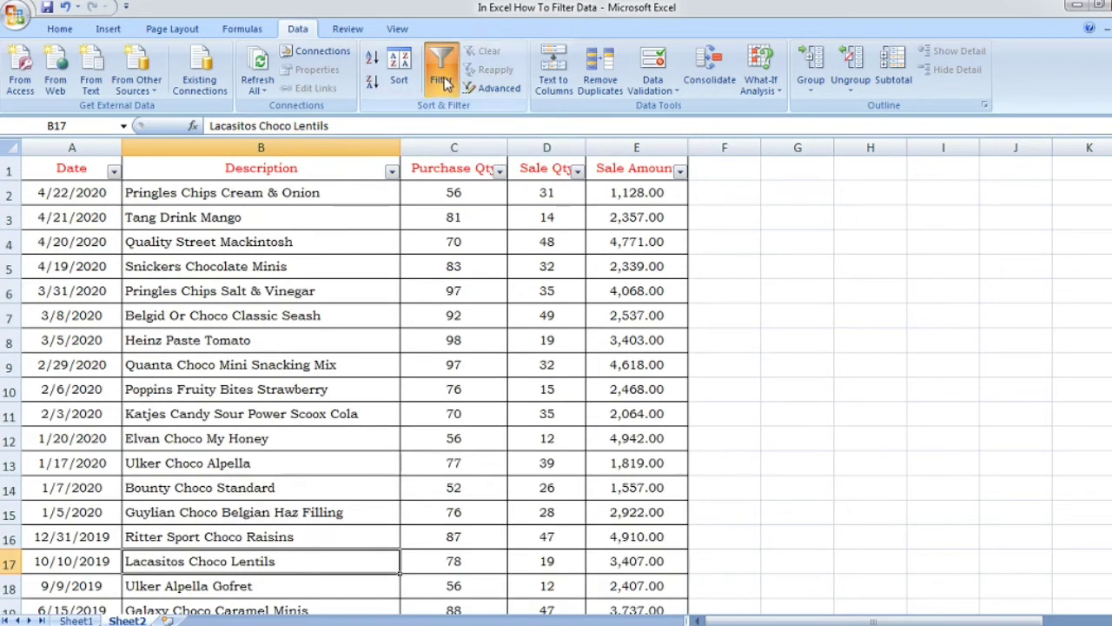
{"action": "left_click", "coordinate": [107, 244]}
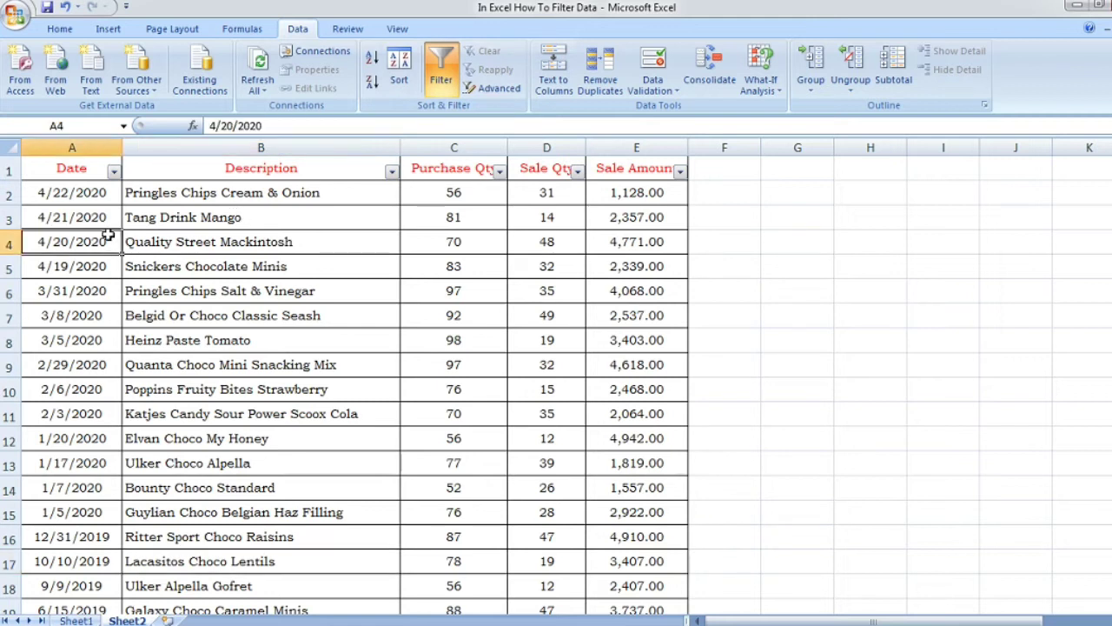
Sort the Description column A to Z so Acorsa Olives Green comes first.
{"action": "left_click", "coordinate": [329, 197]}
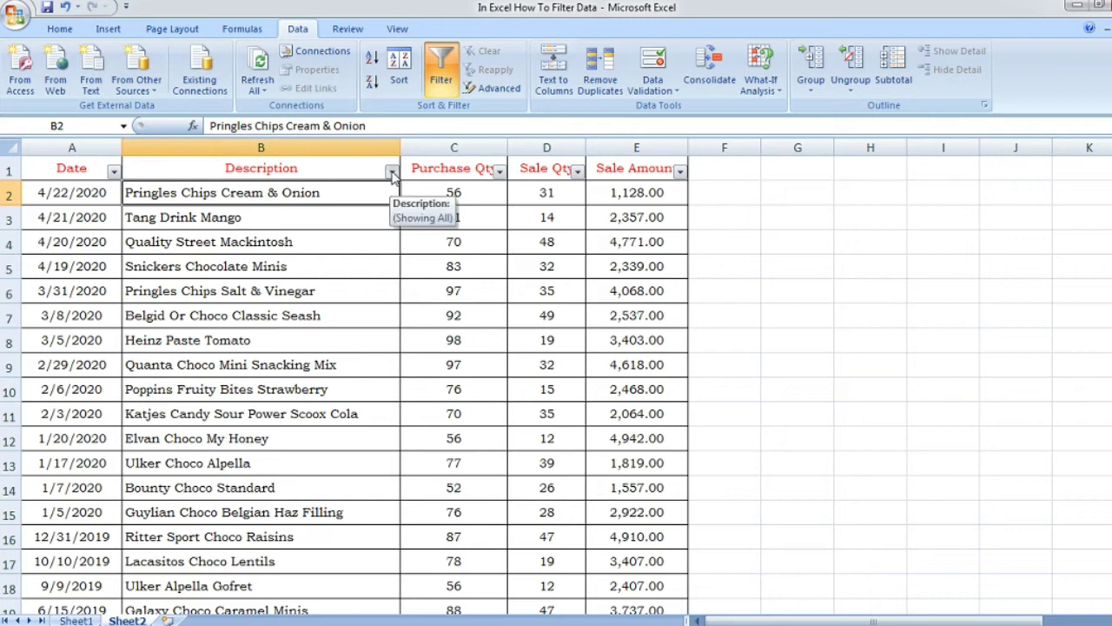
{"action": "left_click", "coordinate": [393, 172]}
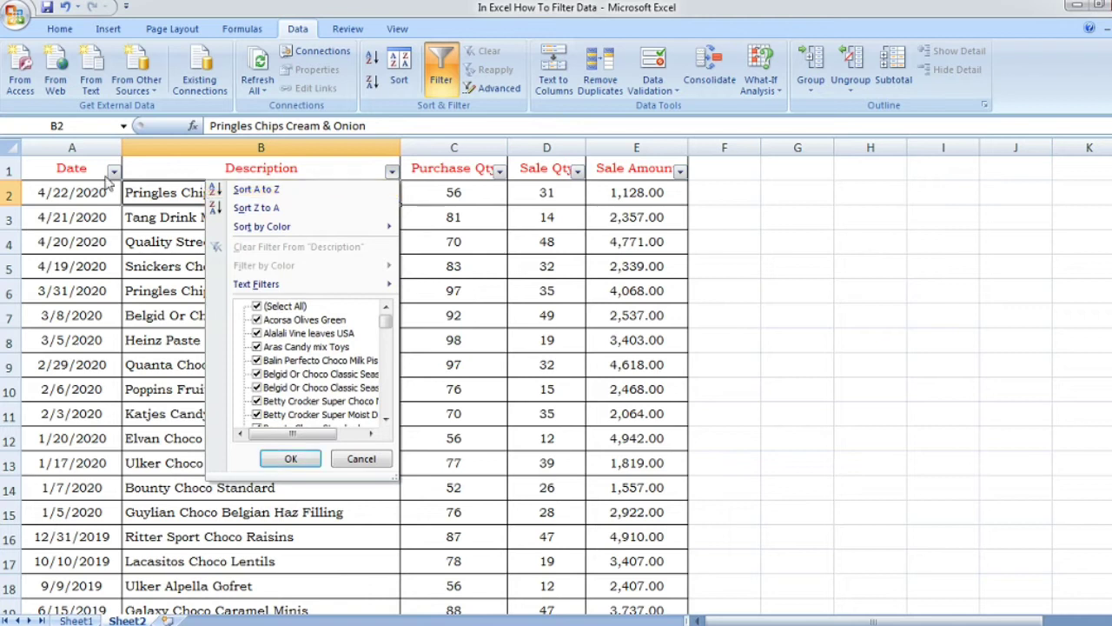
{"action": "left_click", "coordinate": [305, 193]}
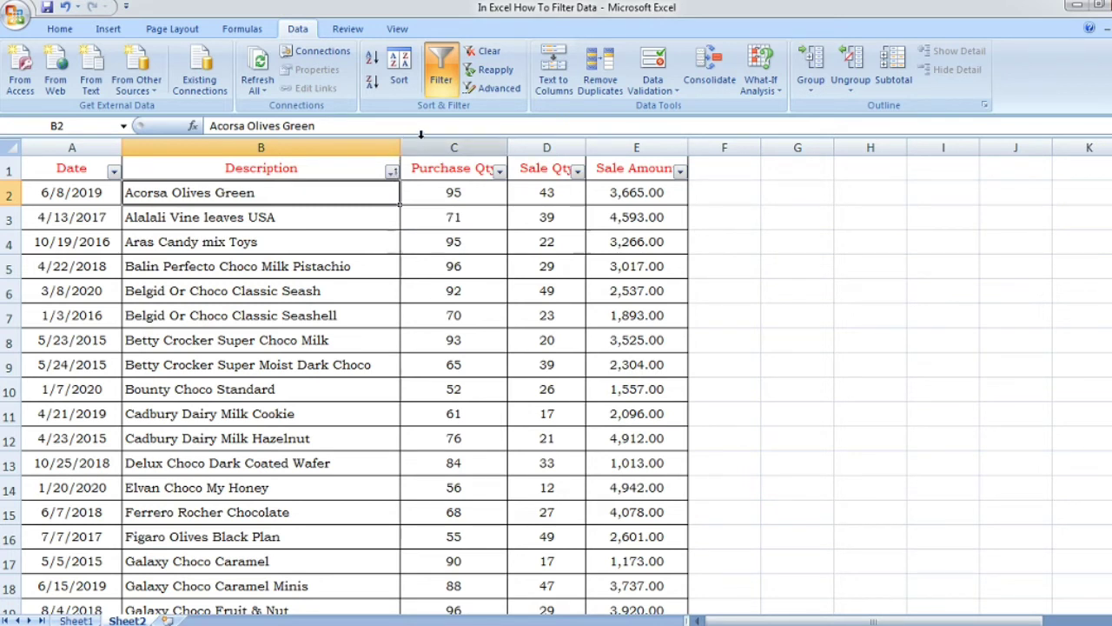
{"action": "left_click", "coordinate": [491, 54]}
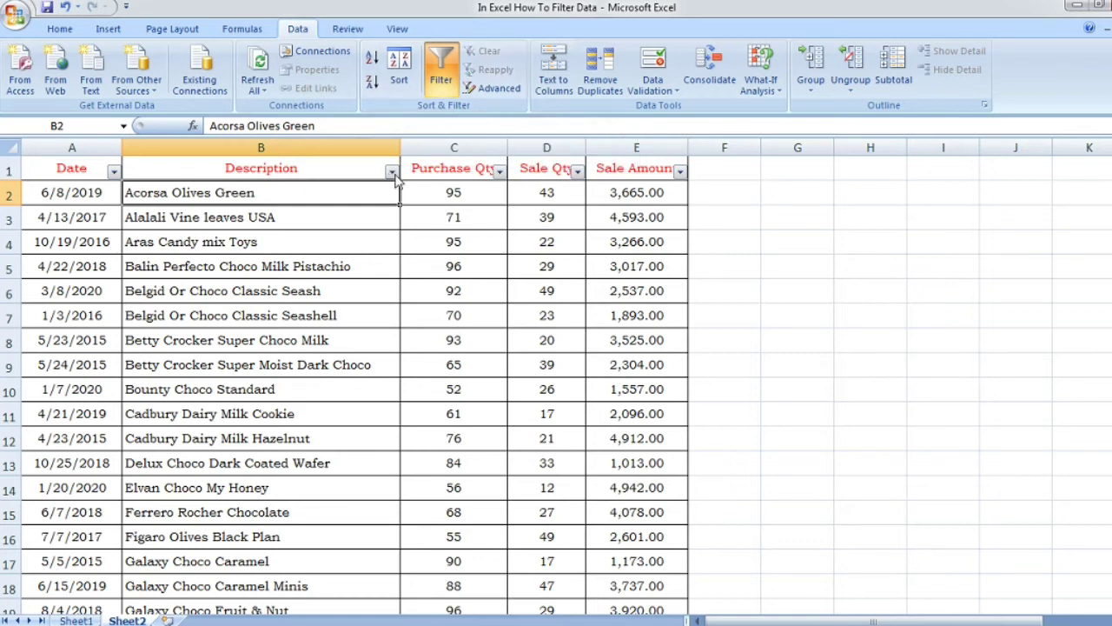
{"action": "left_click", "coordinate": [393, 171]}
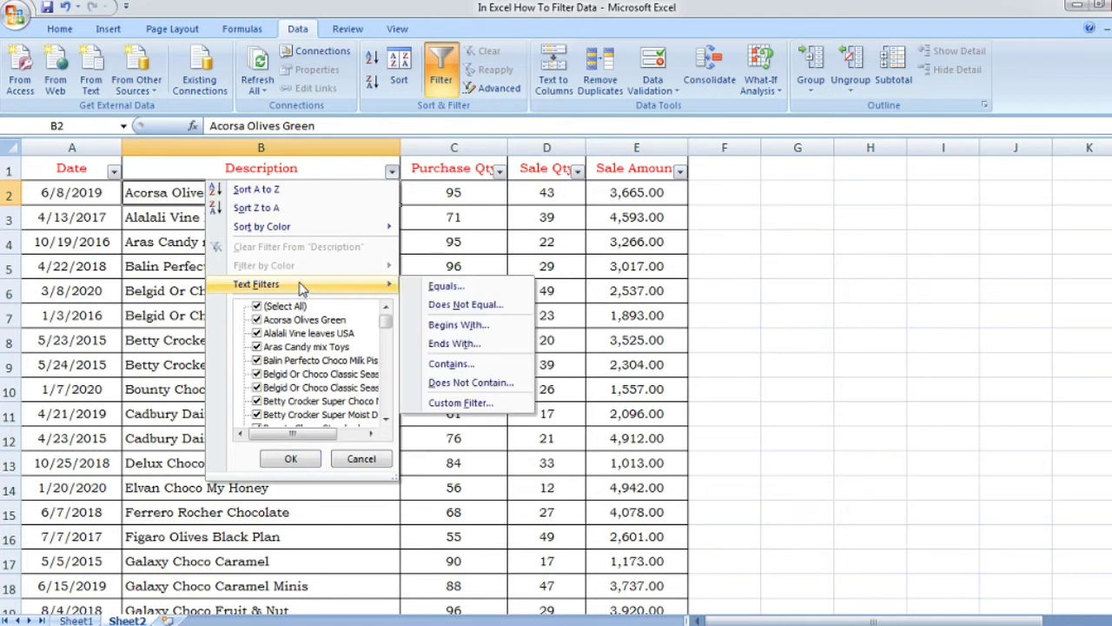
{"action": "mouse_move", "coordinate": [295, 285]}
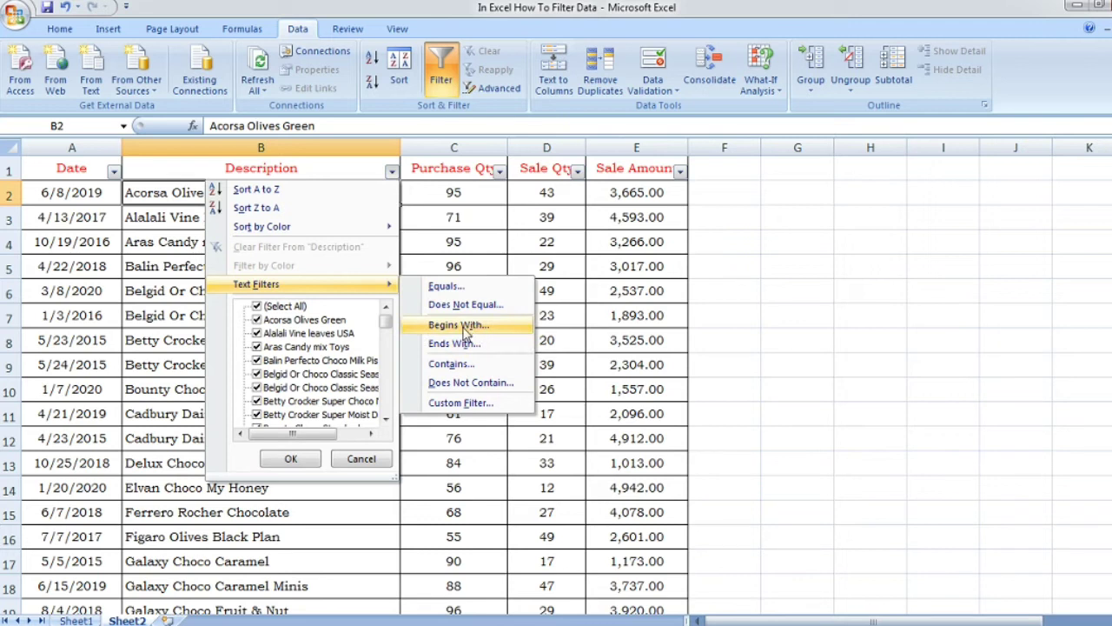
{"action": "left_click", "coordinate": [464, 325]}
{"action": "type", "text": "s"}
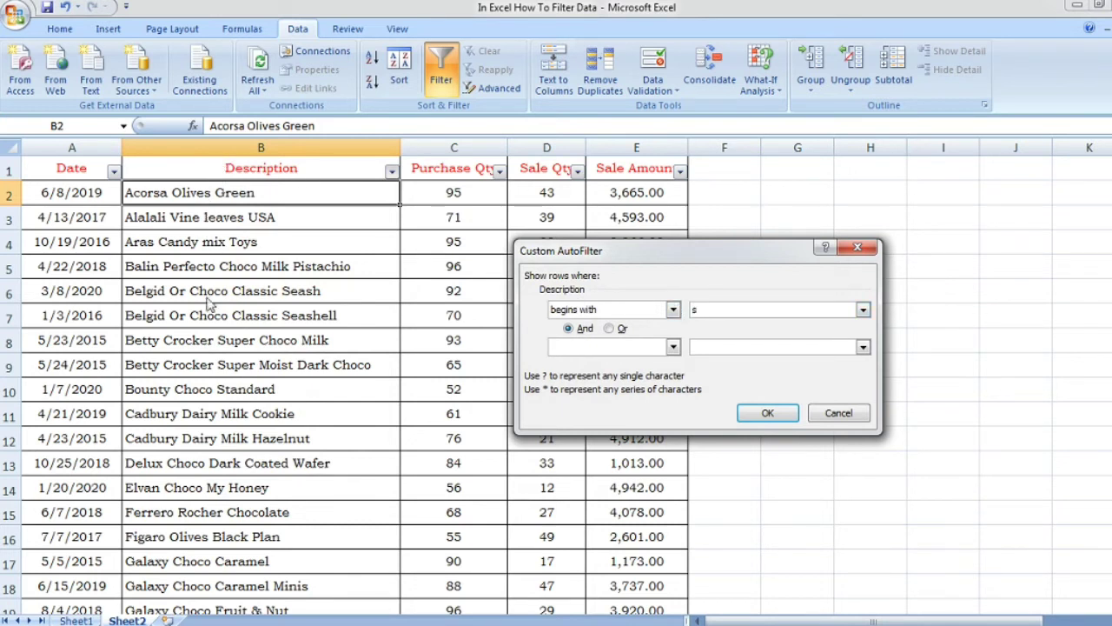
{"action": "left_click", "coordinate": [768, 414]}
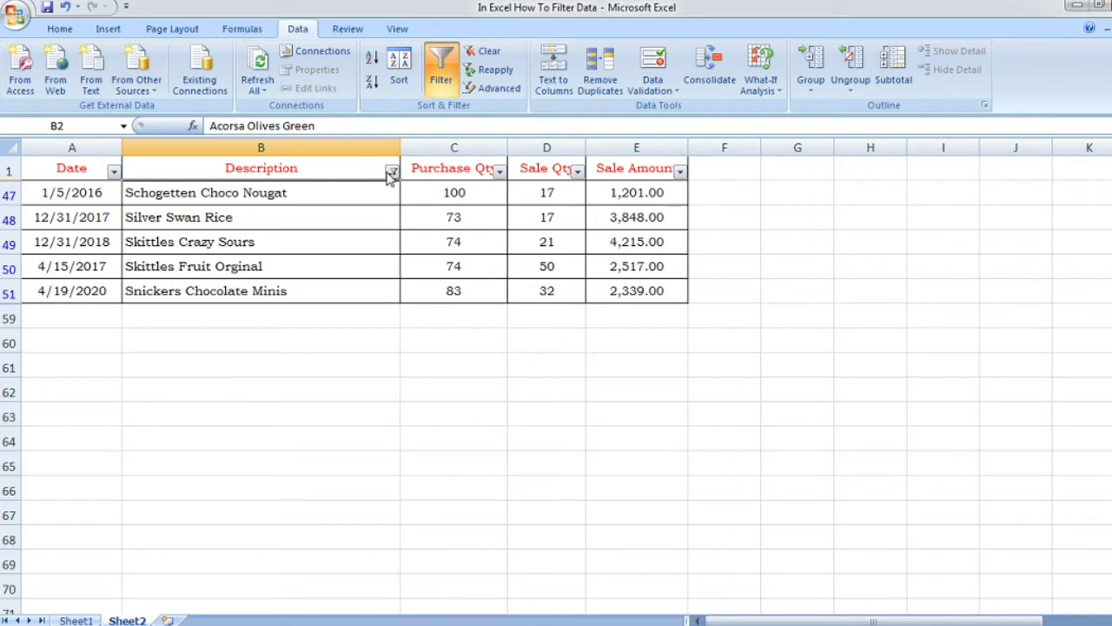
{"action": "left_click", "coordinate": [393, 172]}
{"action": "mouse_move", "coordinate": [261, 226]}
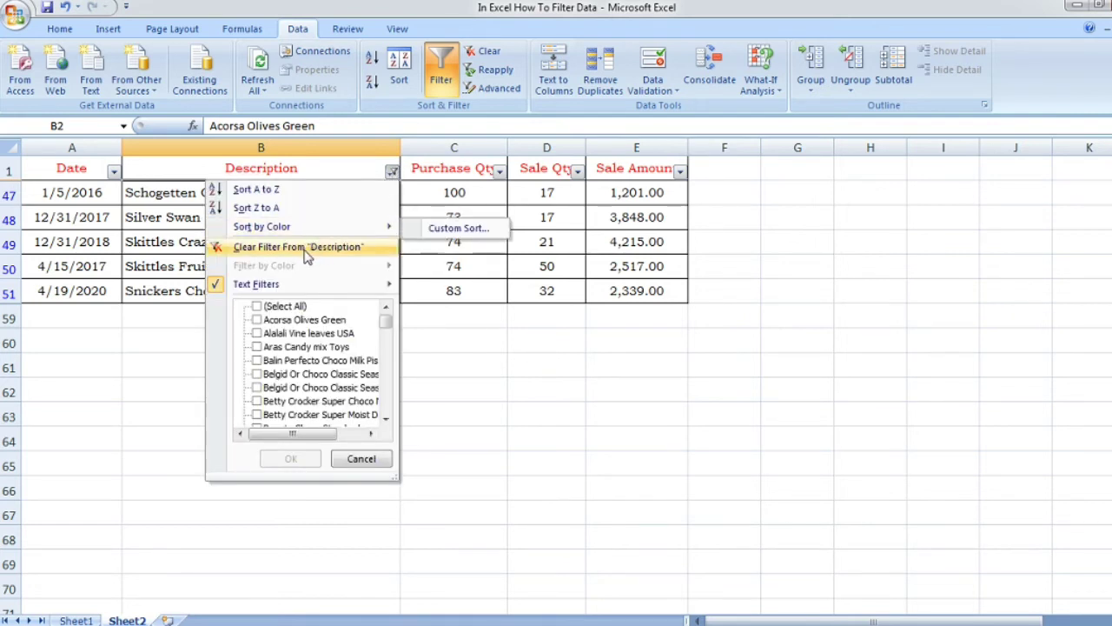
{"action": "left_click", "coordinate": [303, 249]}
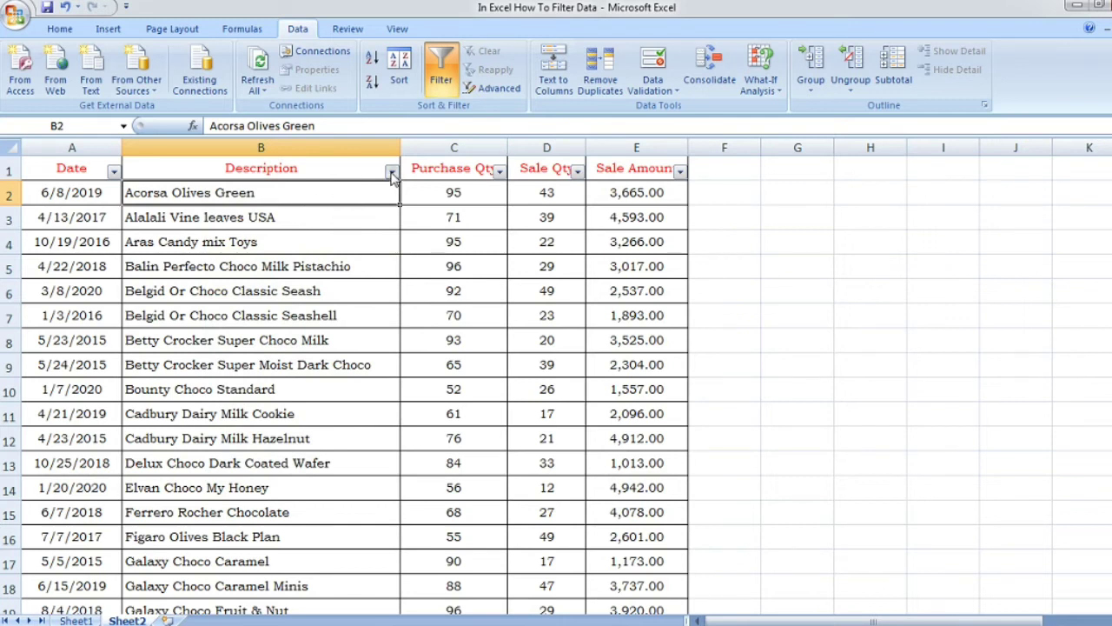
Apply a Purchase Qty number filter of greater than 90.
{"action": "left_click", "coordinate": [393, 172]}
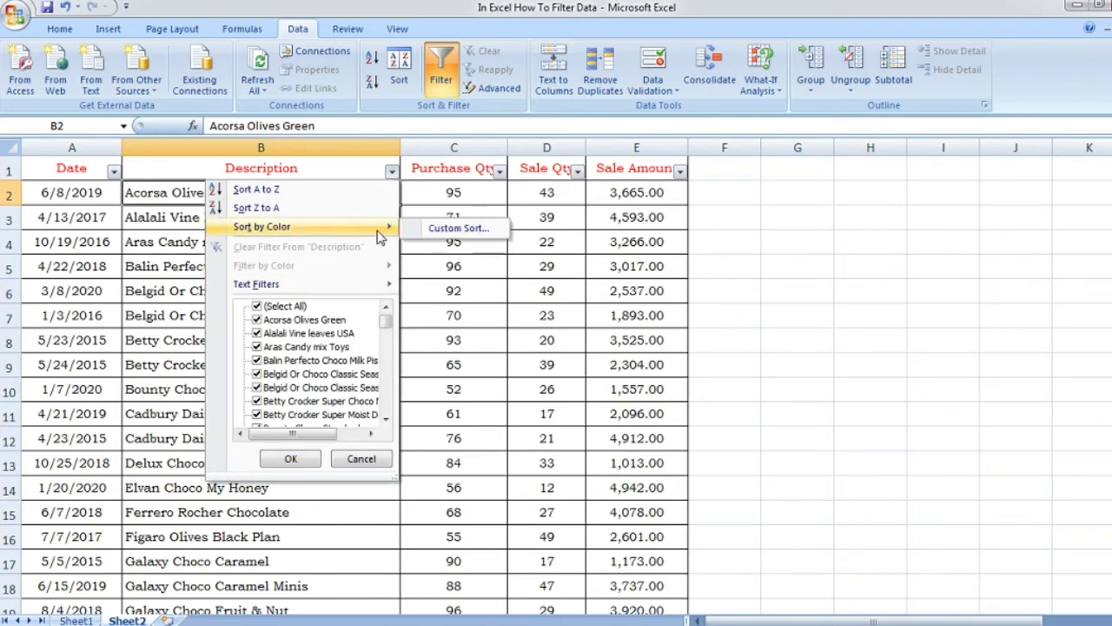
{"action": "left_click", "coordinate": [425, 202]}
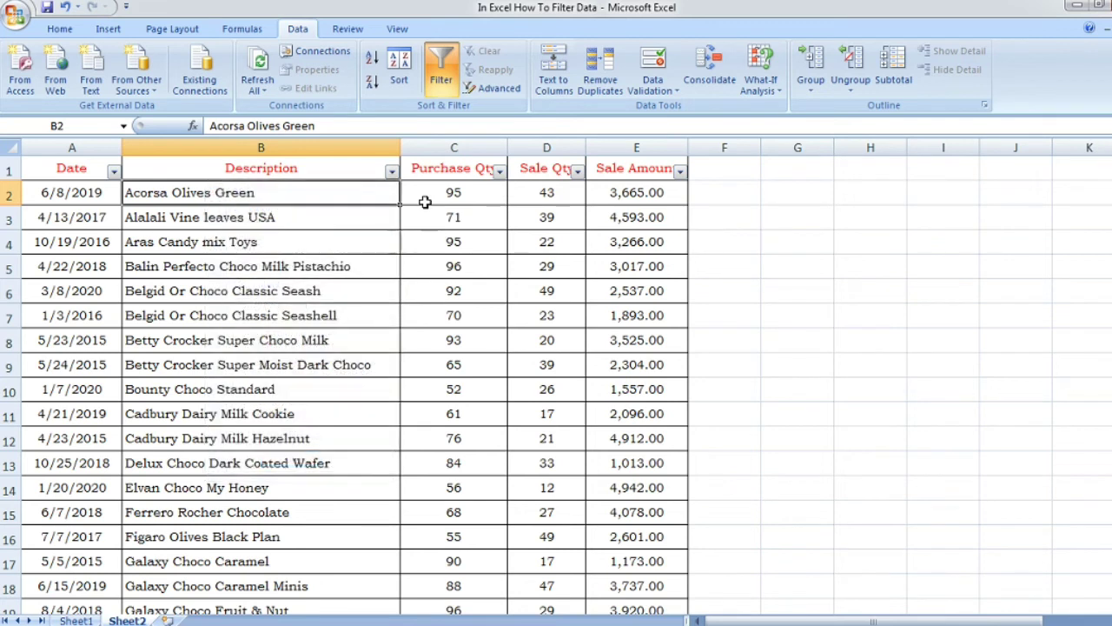
{"action": "left_click", "coordinate": [499, 172]}
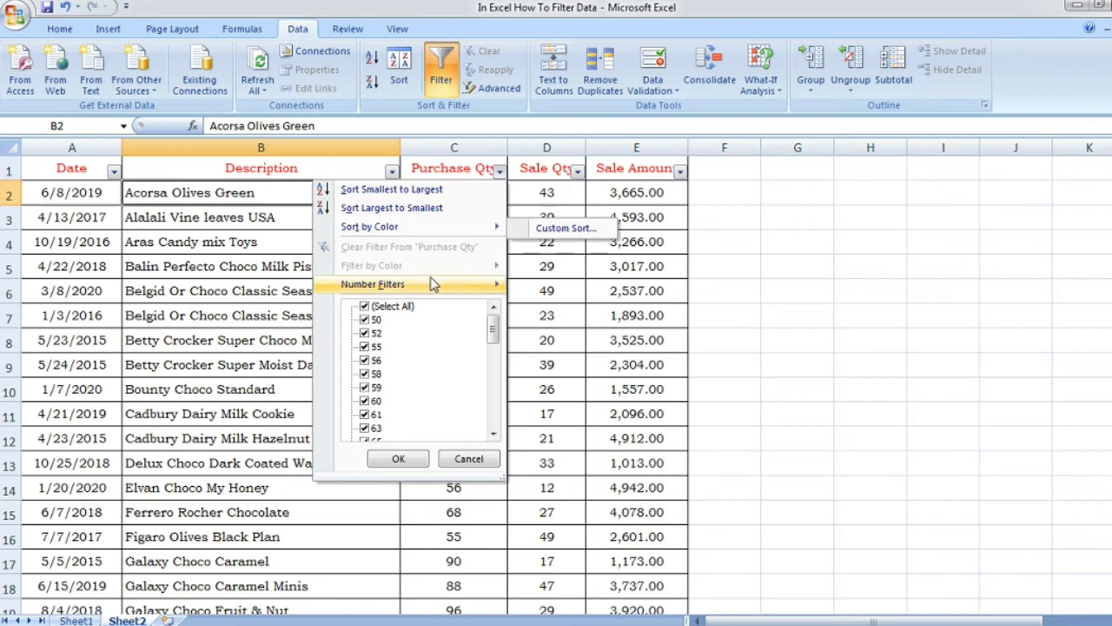
{"action": "left_click", "coordinate": [407, 289]}
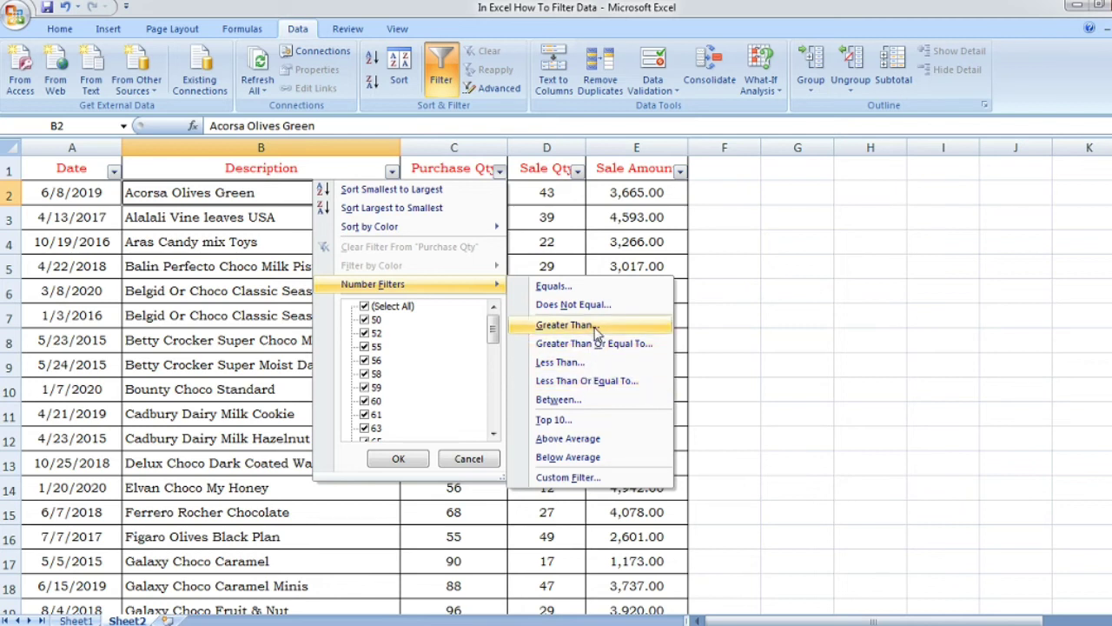
{"action": "left_click", "coordinate": [566, 325]}
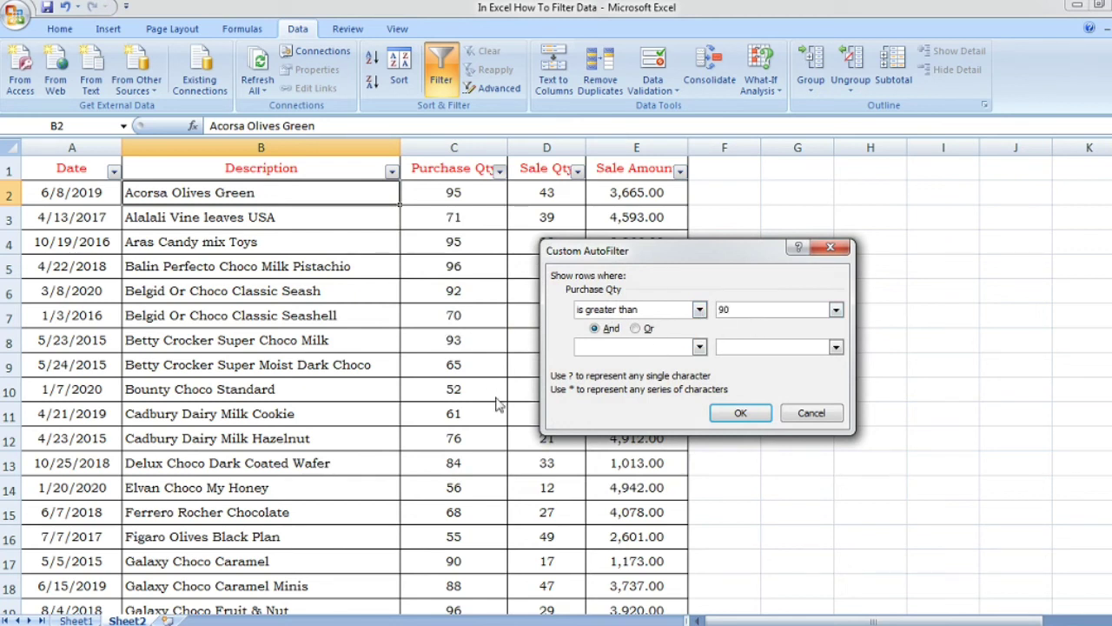
{"action": "left_click", "coordinate": [741, 414]}
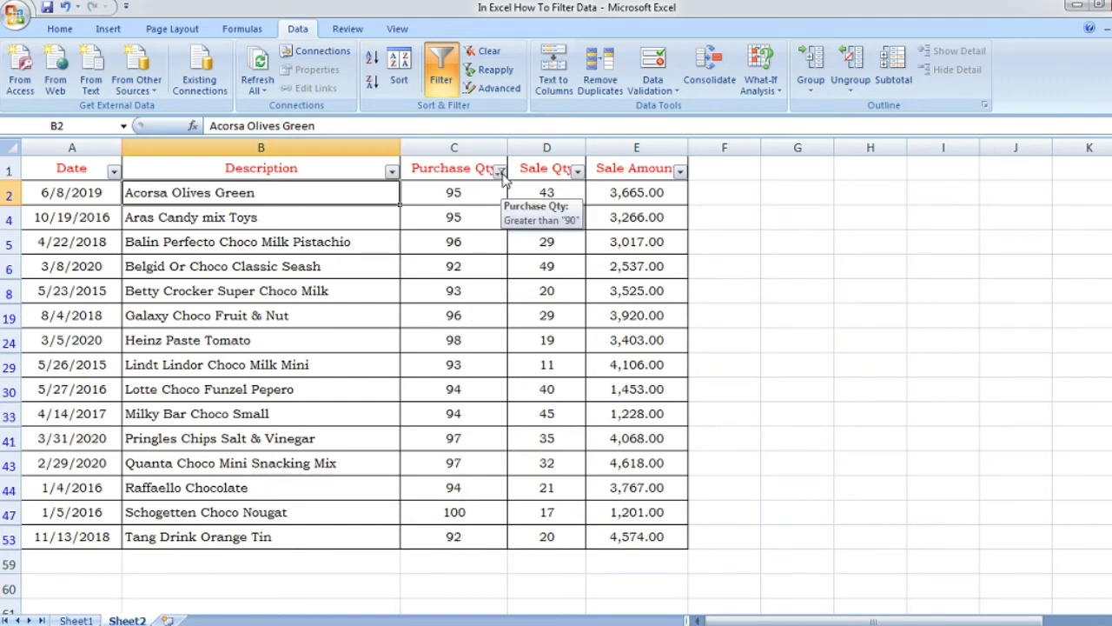
Clear the Purchase Qty filter, filter Sale Qty to less than 20, then clear it.
{"action": "left_click", "coordinate": [490, 56]}
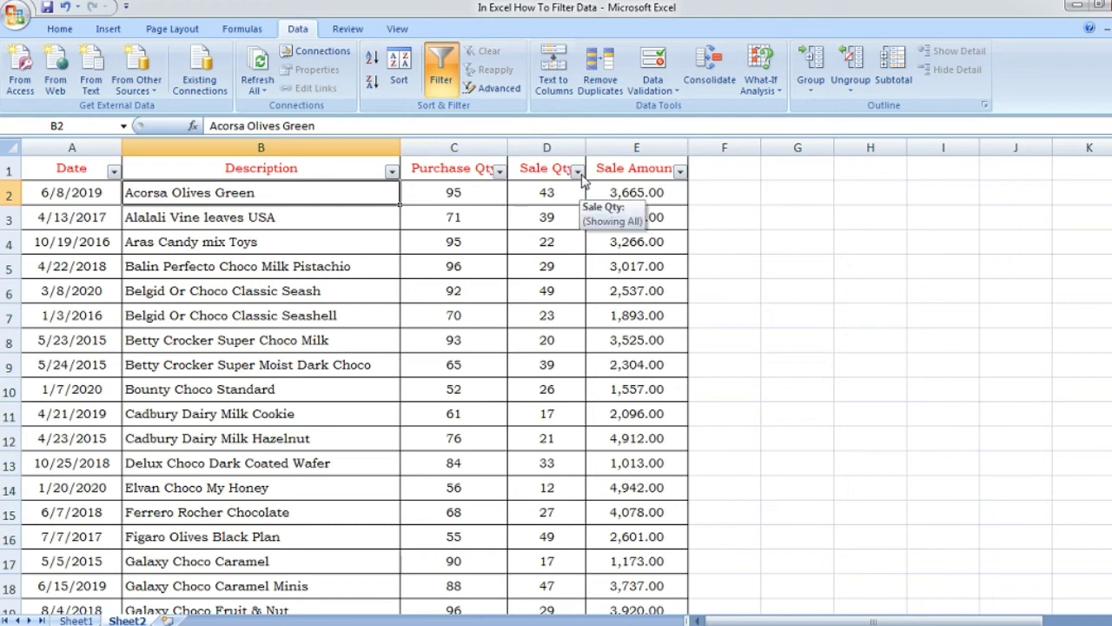
{"action": "left_click", "coordinate": [578, 172]}
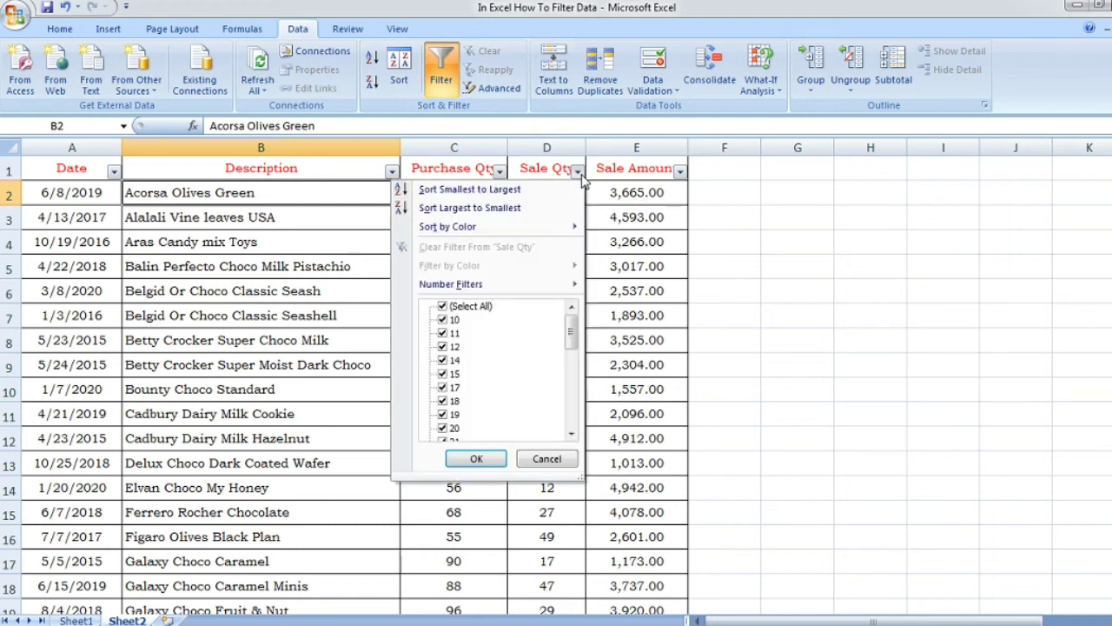
{"action": "mouse_move", "coordinate": [487, 284]}
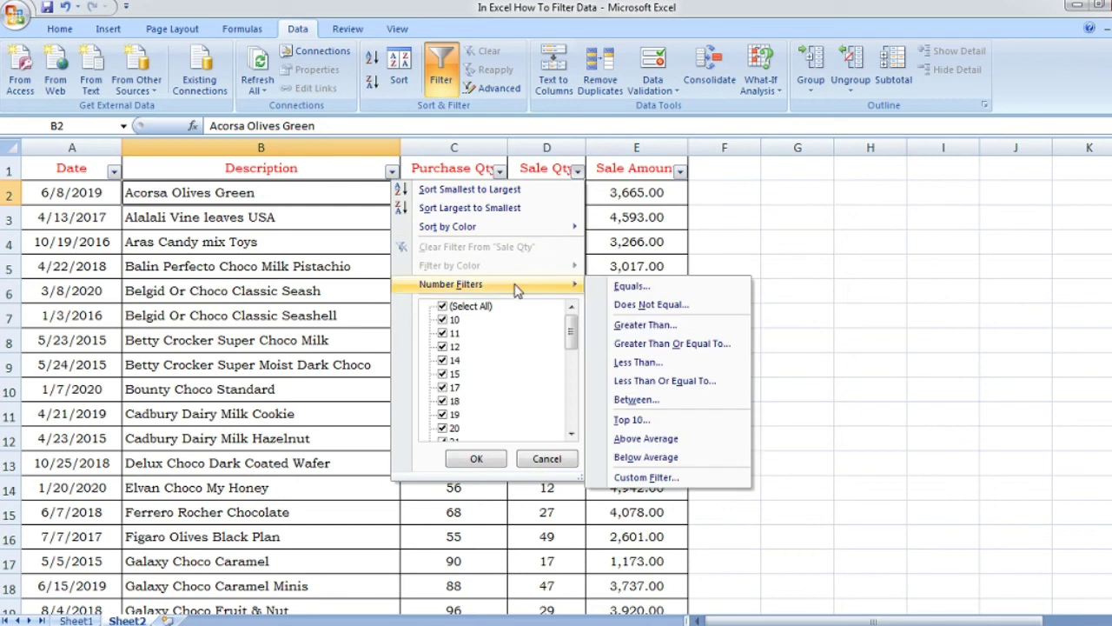
{"action": "left_click", "coordinate": [661, 366]}
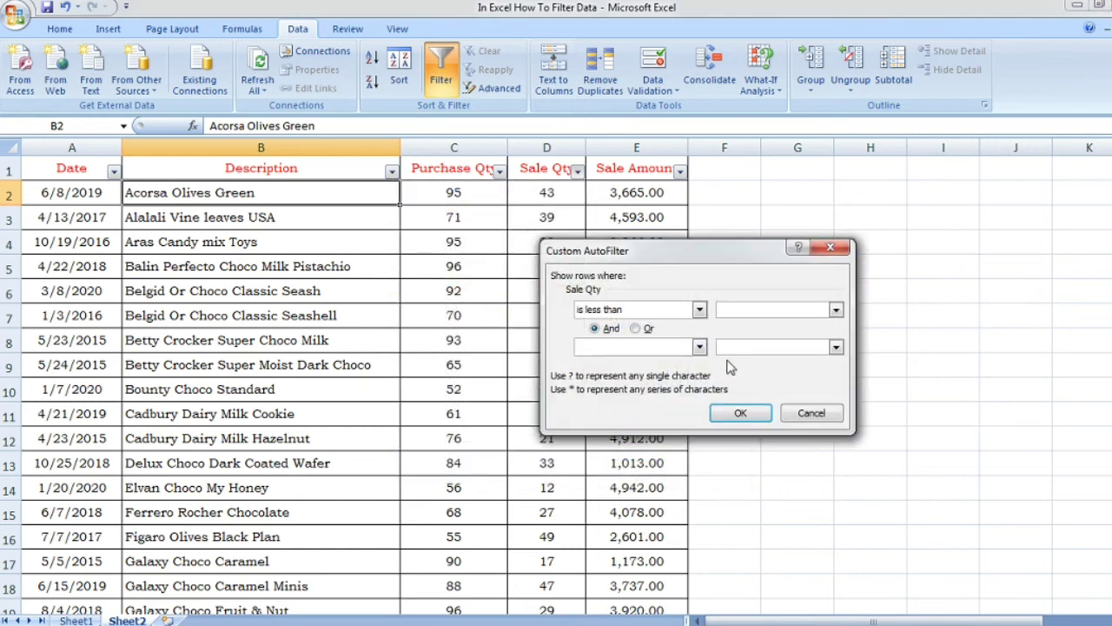
{"action": "type", "text": "20"}
{"action": "key", "text": "Return"}
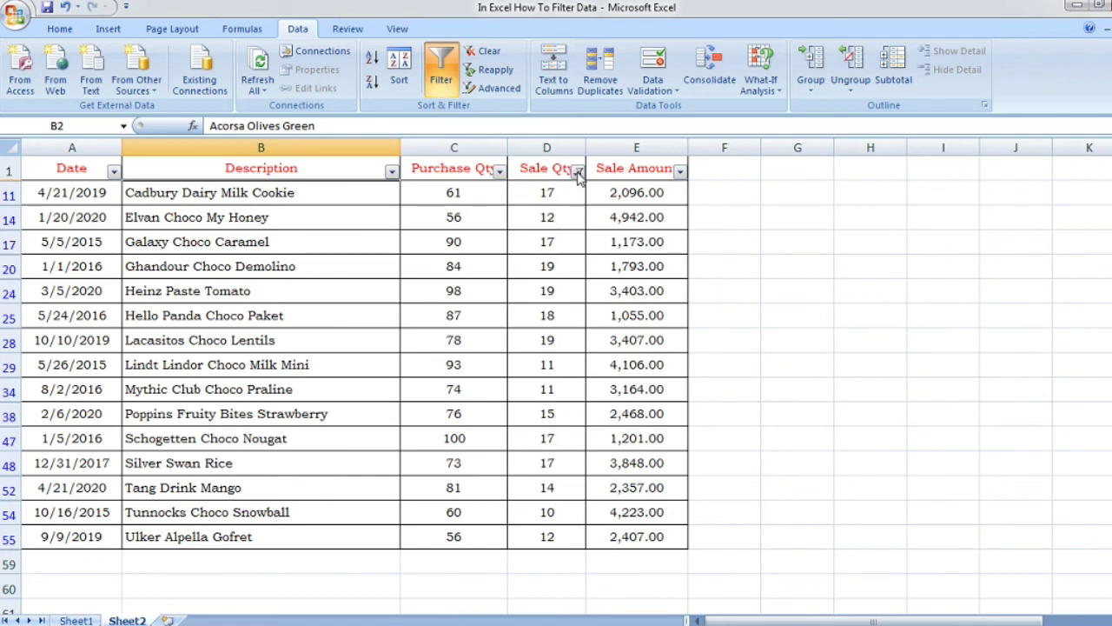
{"action": "left_click", "coordinate": [491, 54]}
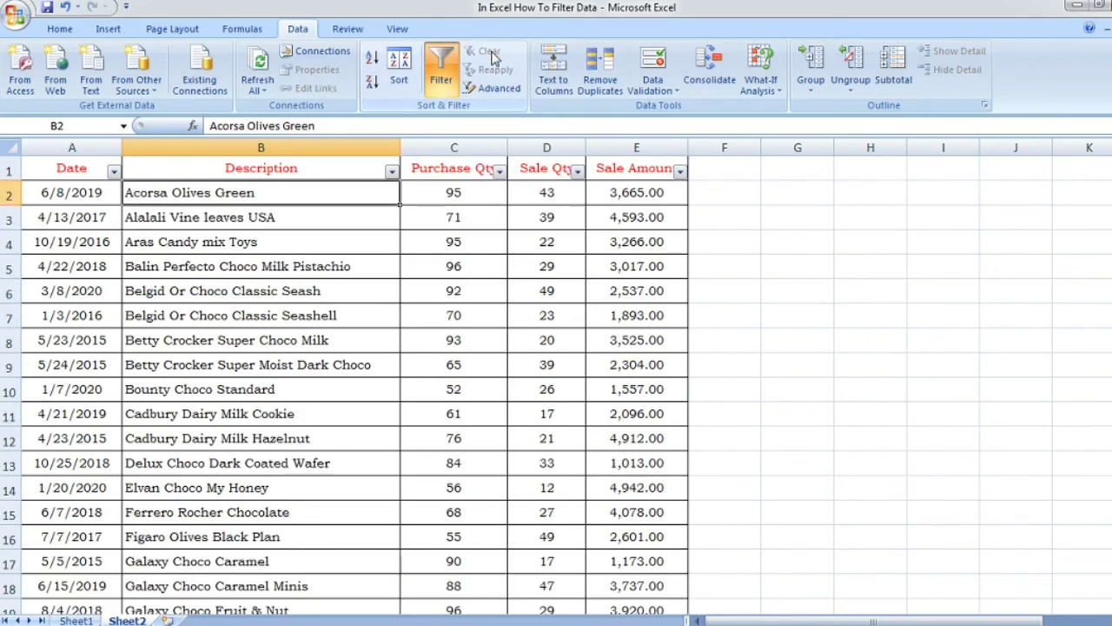
{"action": "left_click", "coordinate": [547, 242]}
{"action": "left_click", "coordinate": [625, 224]}
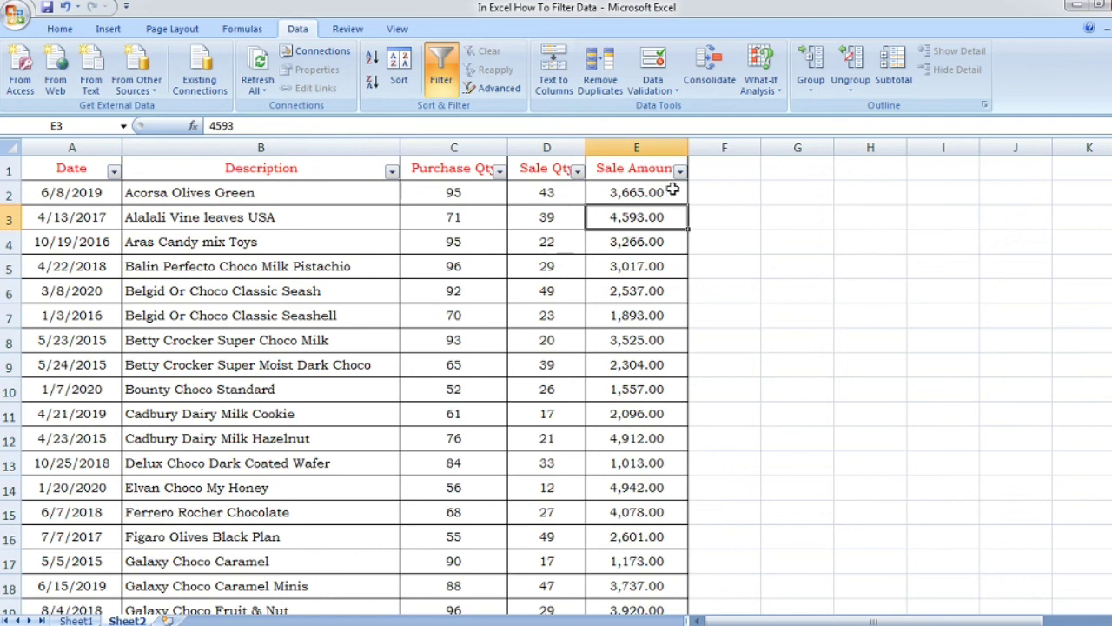
{"action": "left_click", "coordinate": [670, 192]}
{"action": "left_click", "coordinate": [680, 171]}
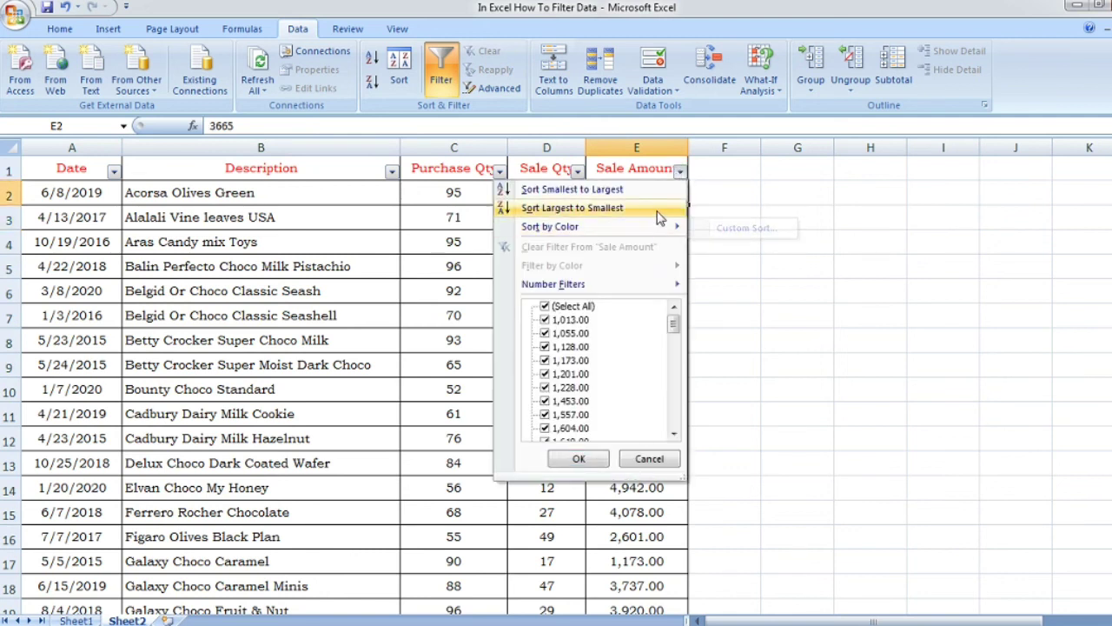
{"action": "mouse_move", "coordinate": [565, 284]}
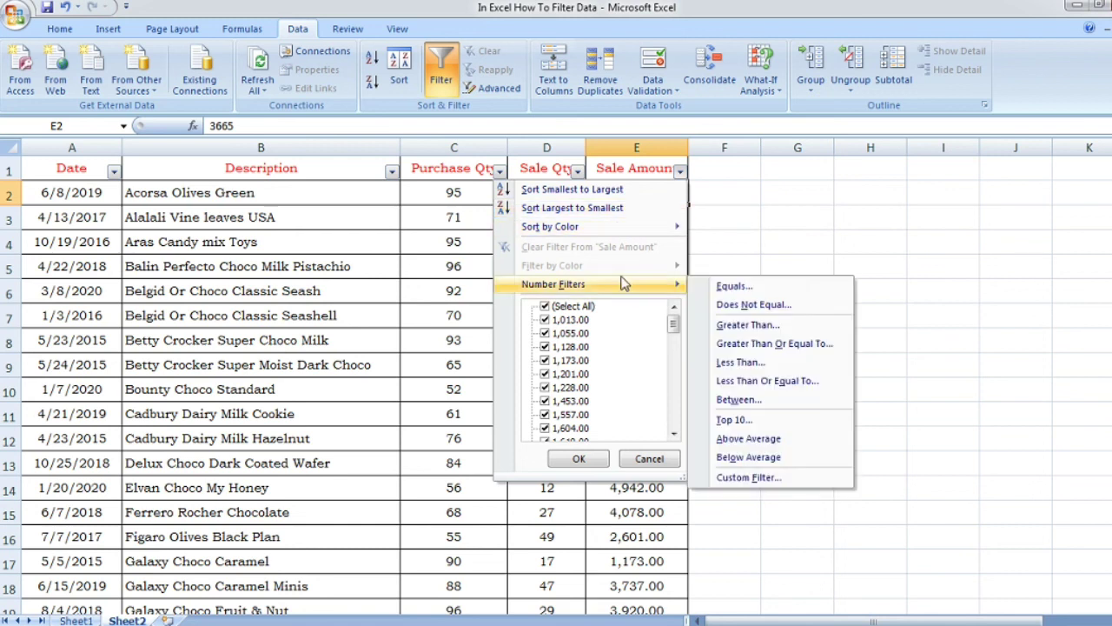
{"action": "left_click", "coordinate": [745, 325]}
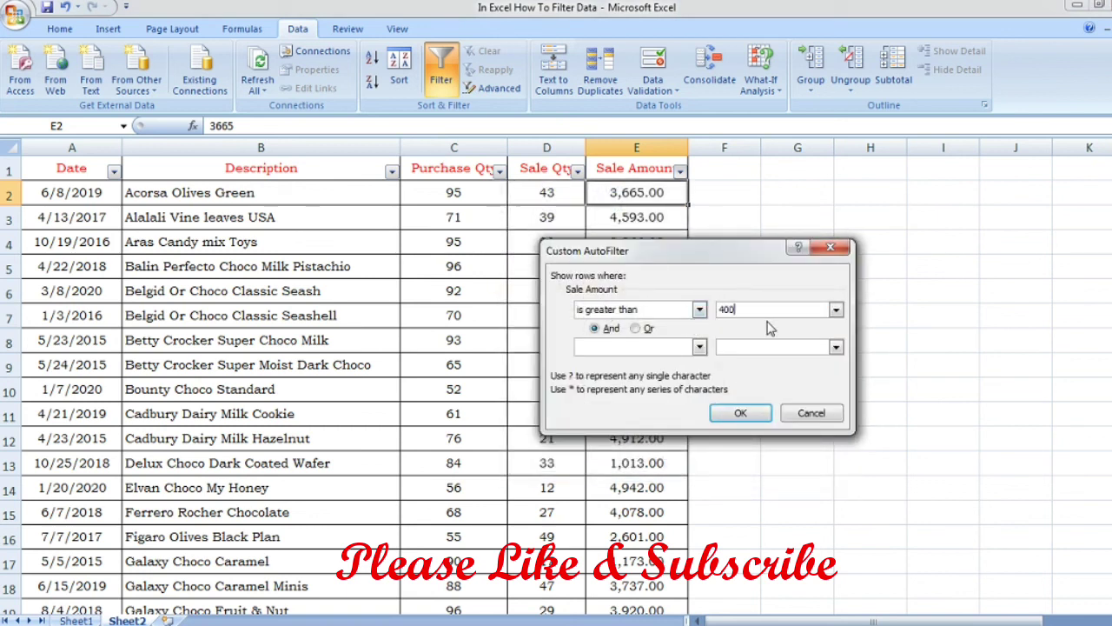
{"action": "left_click", "coordinate": [741, 414]}
{"action": "left_click", "coordinate": [641, 309]}
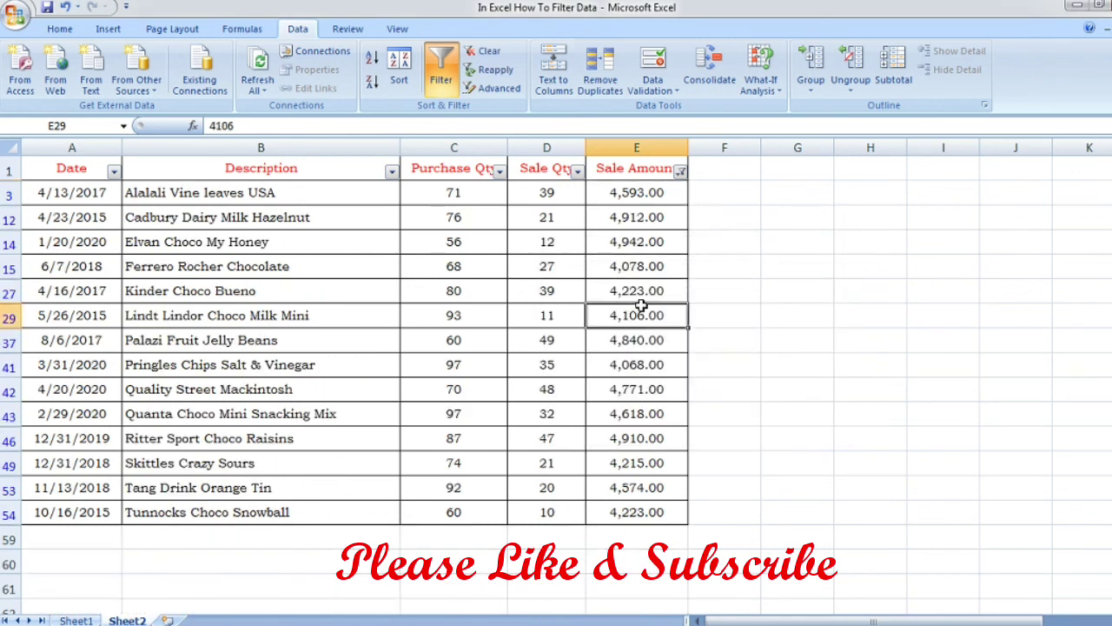
{"action": "left_click", "coordinate": [660, 410]}
{"action": "left_click", "coordinate": [647, 331]}
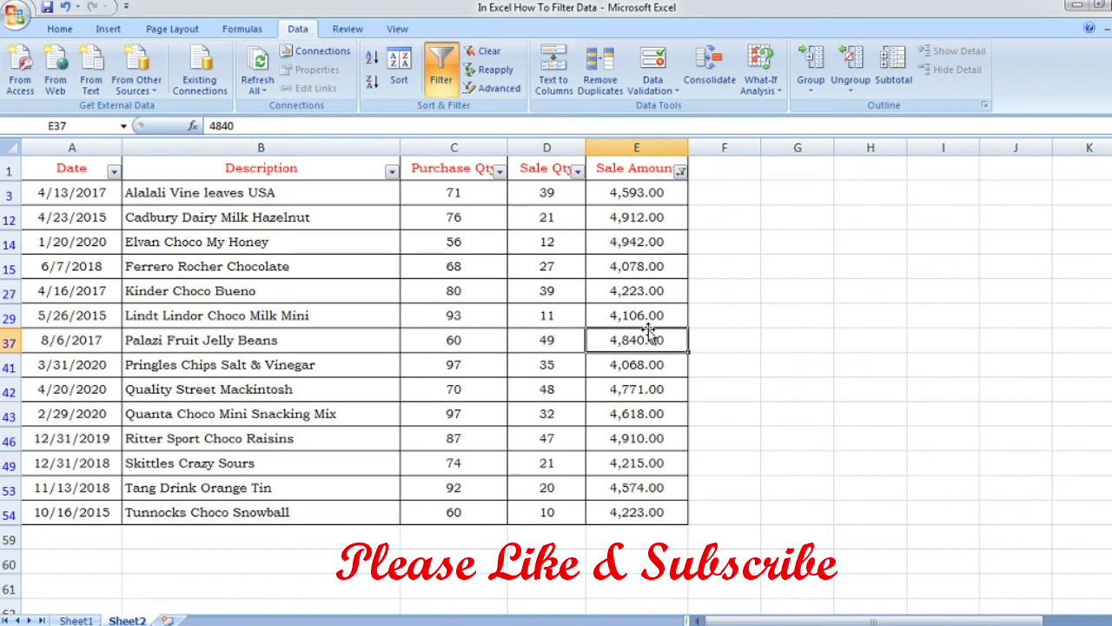
{"action": "left_click", "coordinate": [639, 260]}
{"action": "left_click", "coordinate": [638, 220]}
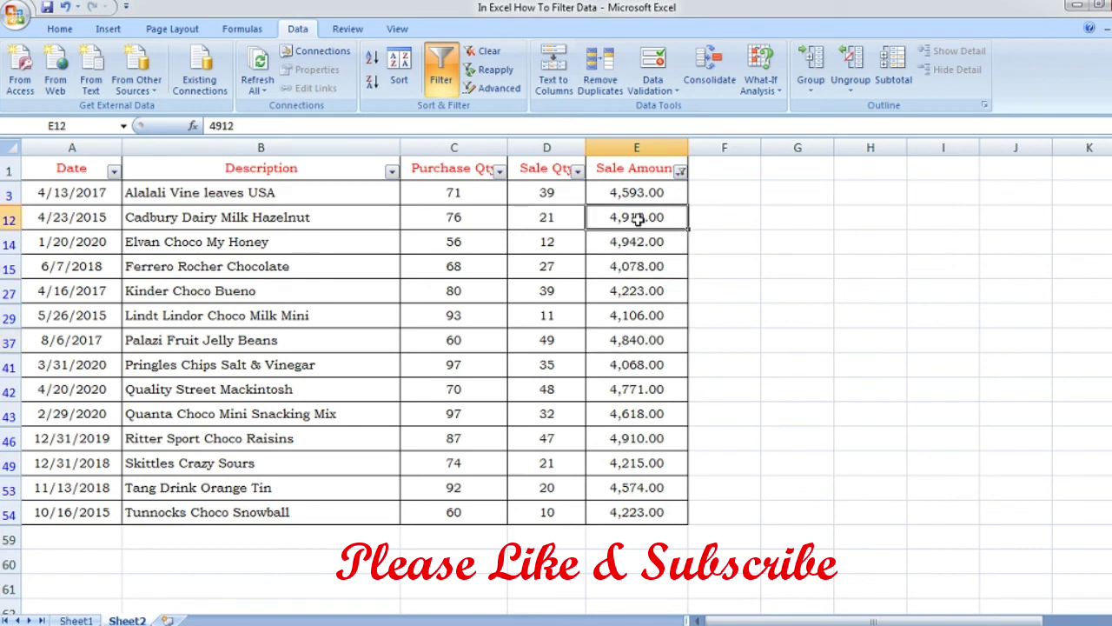
{"action": "left_click", "coordinate": [680, 171]}
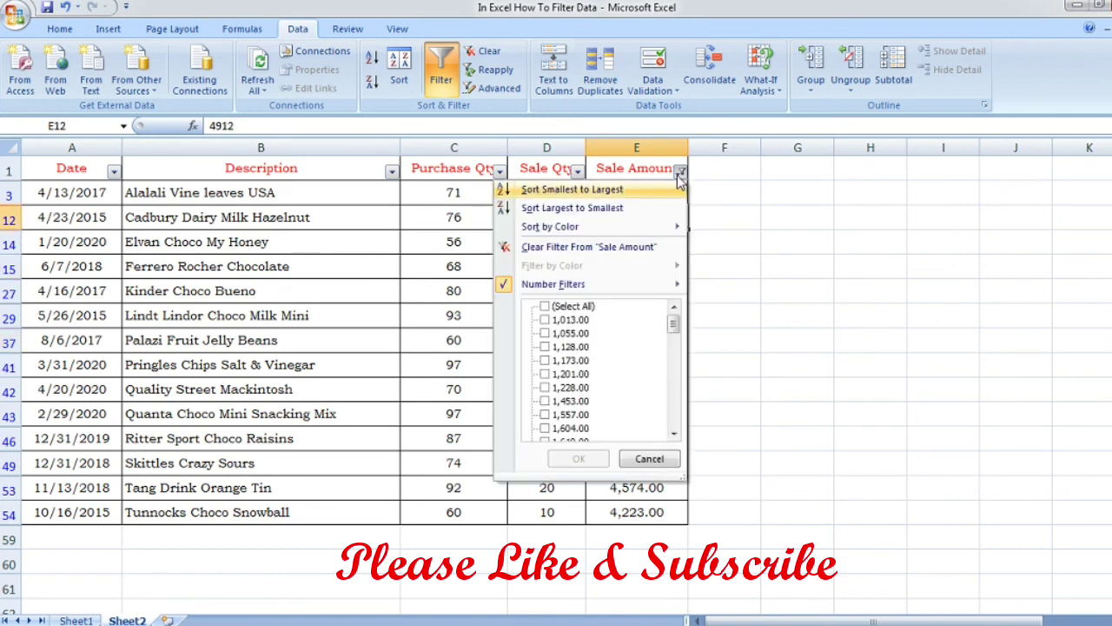
{"action": "left_click", "coordinate": [565, 305]}
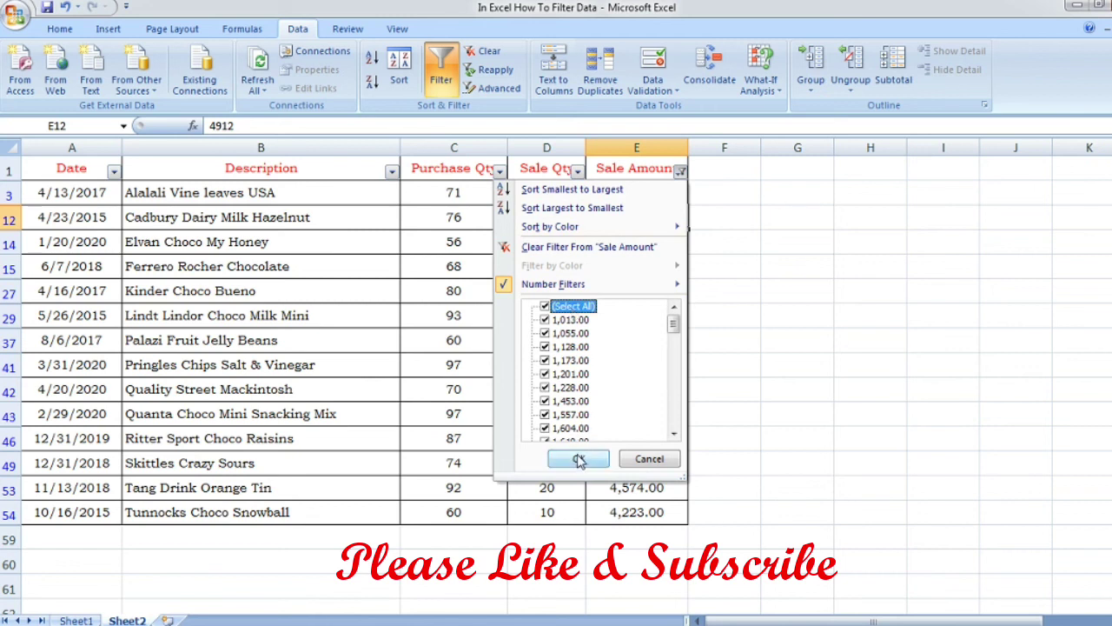
{"action": "left_click", "coordinate": [579, 459]}
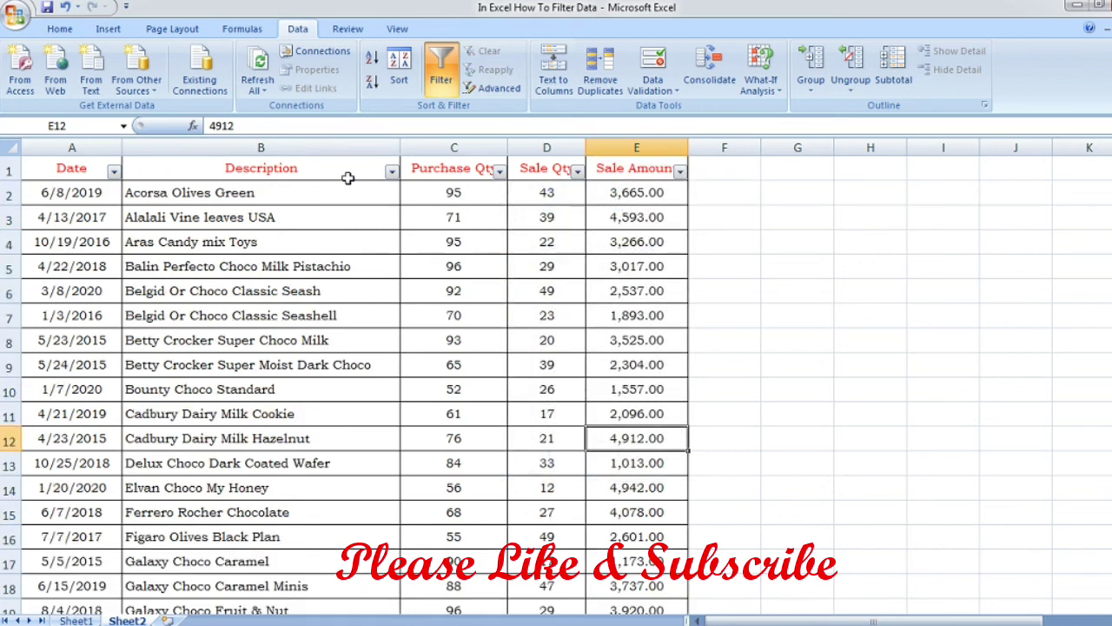
{"action": "left_click", "coordinate": [403, 245]}
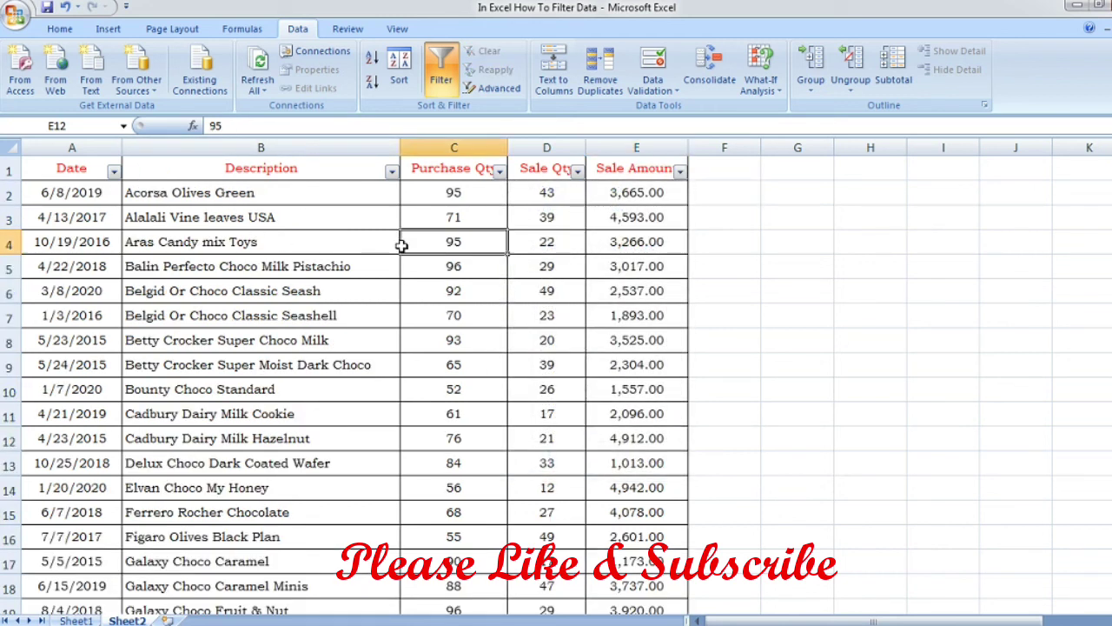
{"action": "left_click", "coordinate": [514, 315]}
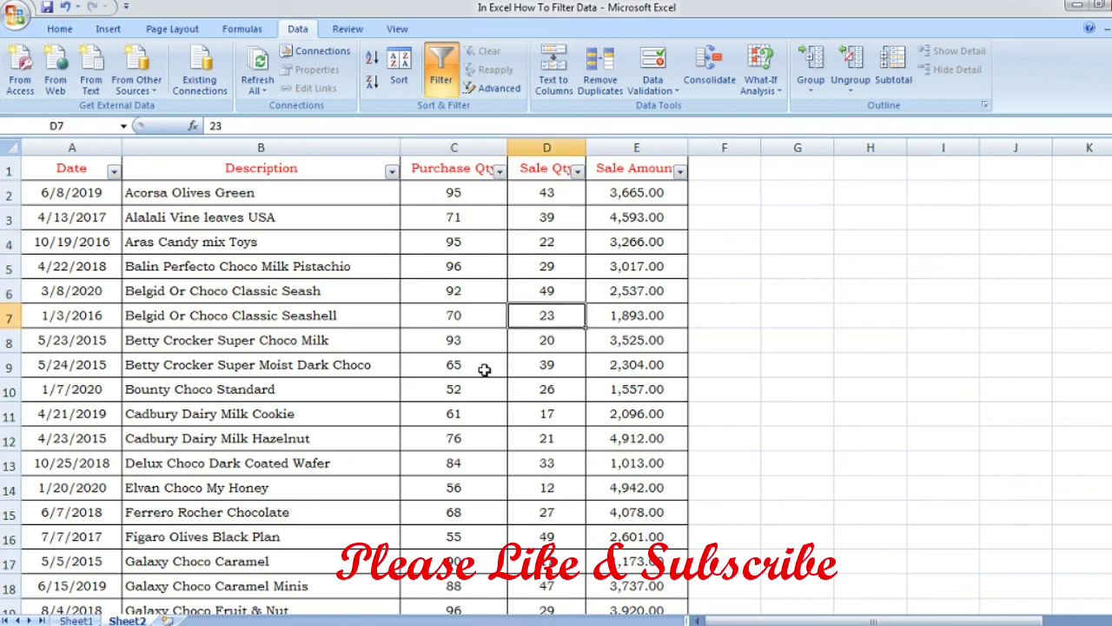
{"action": "left_click", "coordinate": [444, 387]}
{"action": "left_click", "coordinate": [346, 391]}
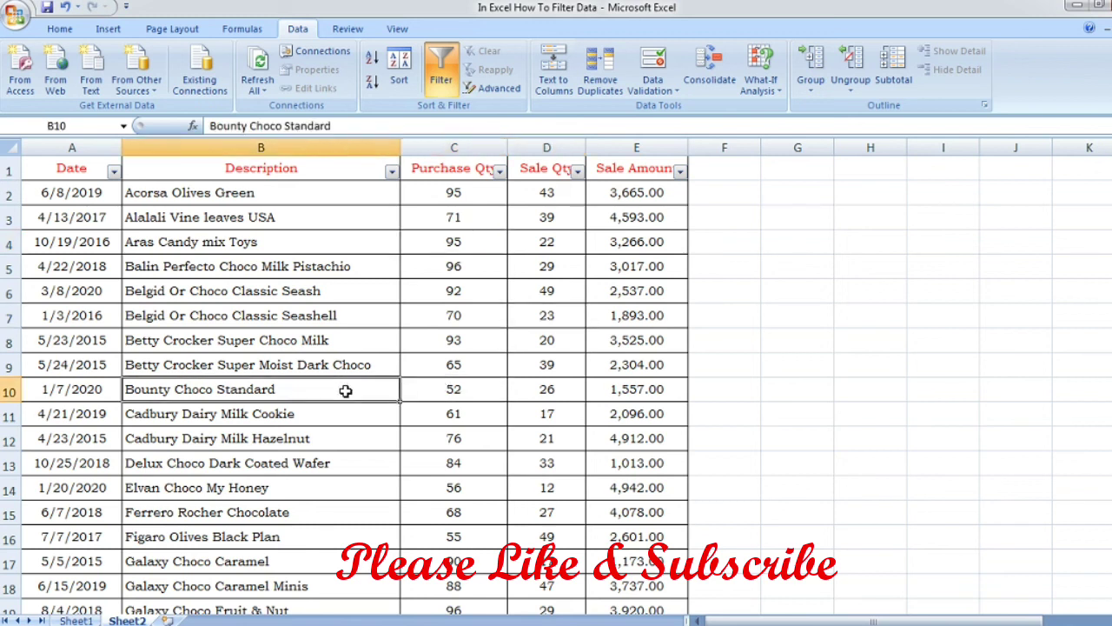
{"action": "left_click", "coordinate": [299, 340]}
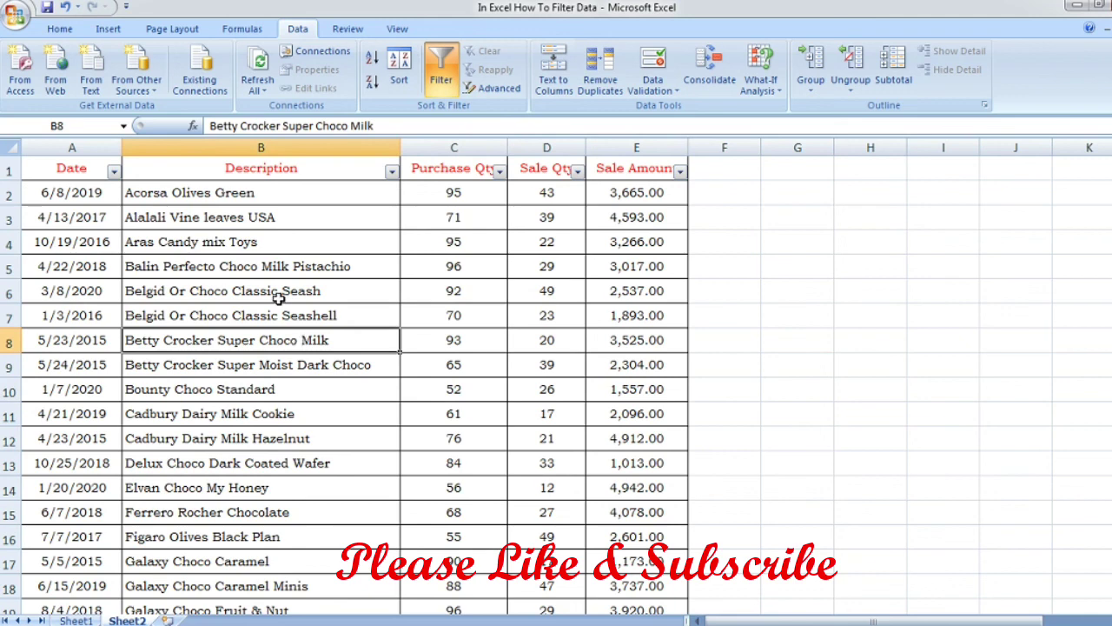